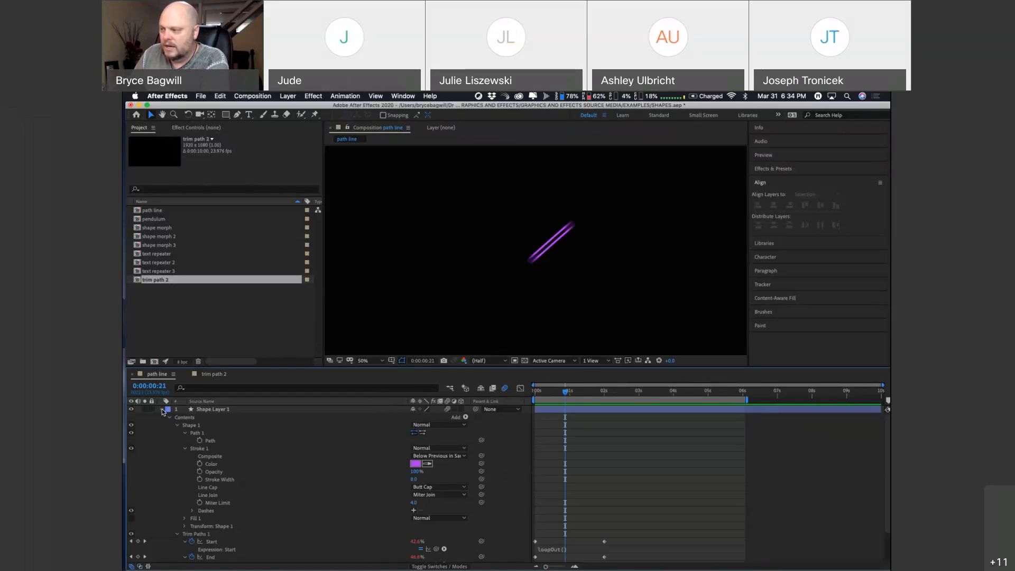
# Step: Collapse the path line composition's shape layer, switch to the trim path 2 composition and preview its animated purple line from start to six seconds
pyautogui.click(161, 410)
pyautogui.click(212, 377)
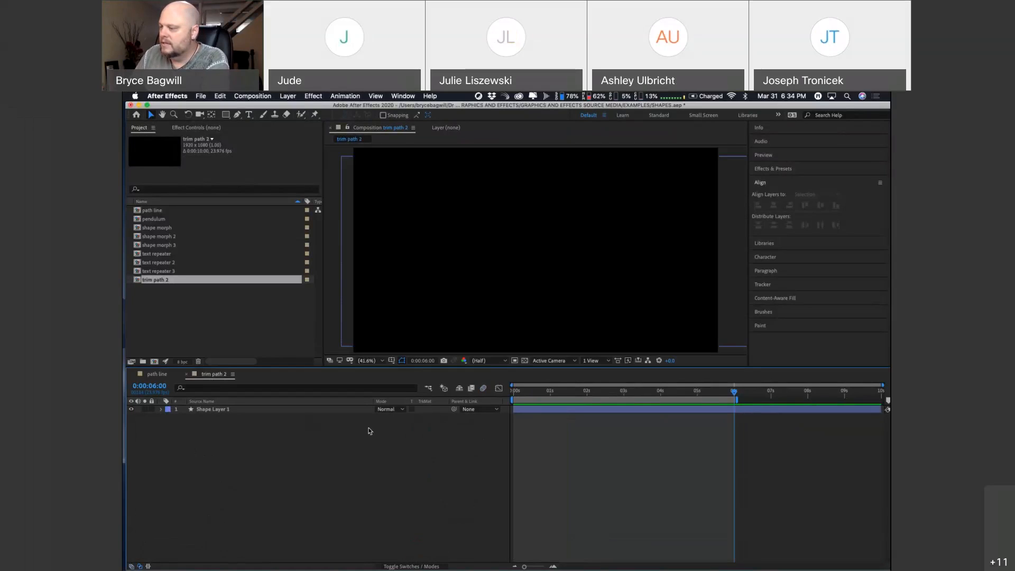
pyautogui.click(525, 393)
pyautogui.moveTo(523, 395); pyautogui.dragTo(658, 406)
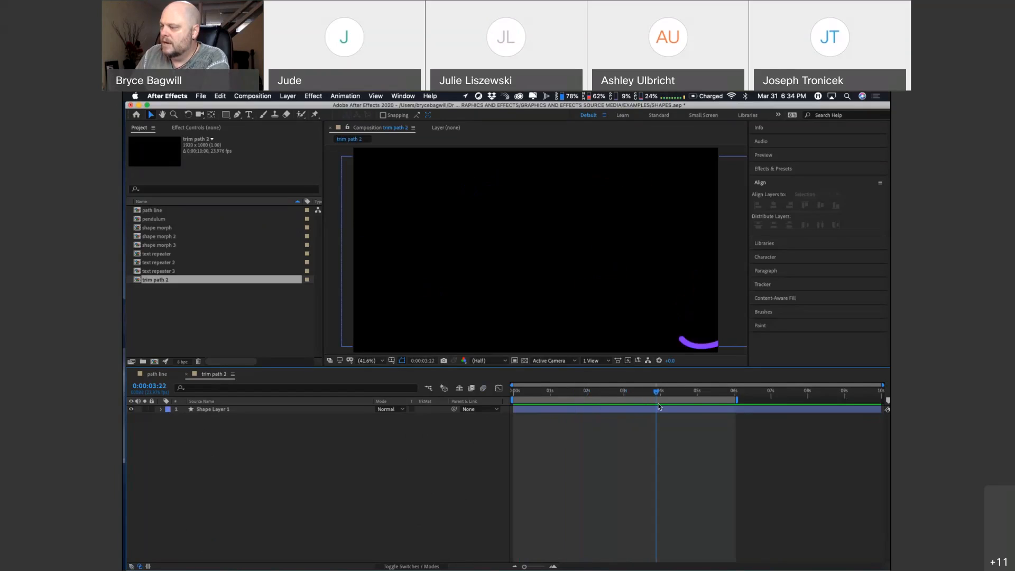
pyautogui.press('space')
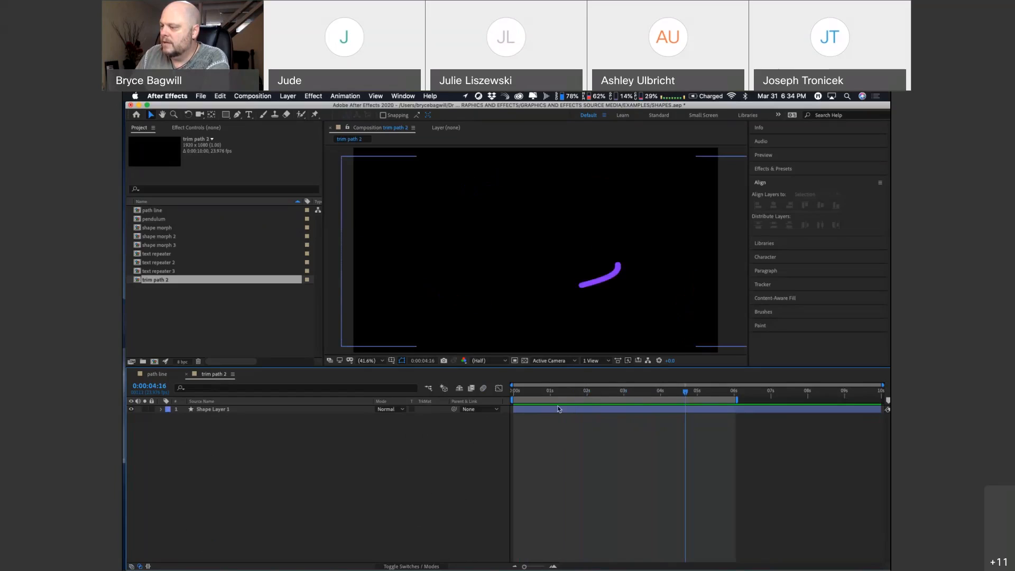
pyautogui.moveTo(527, 393); pyautogui.dragTo(682, 392)
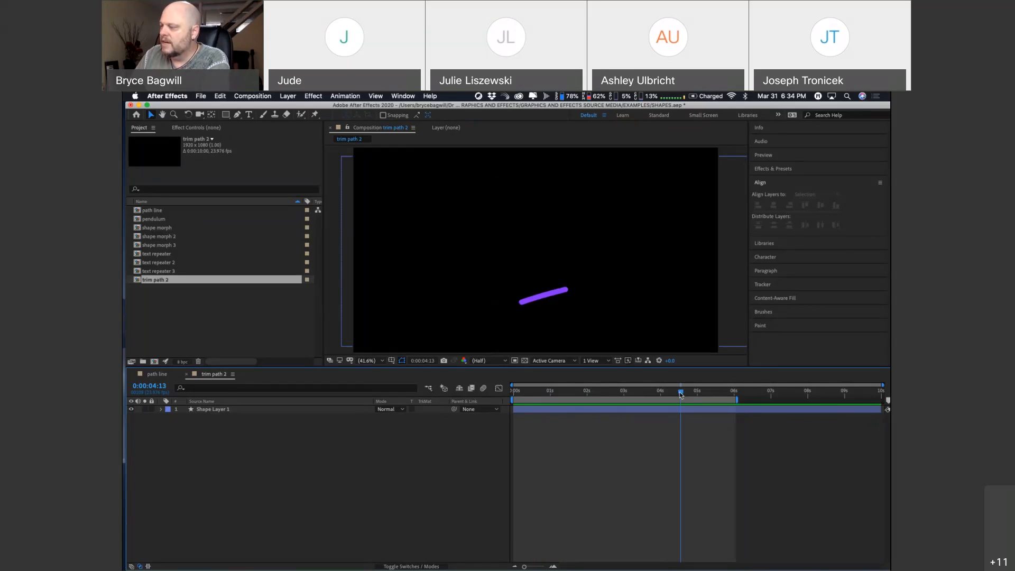
pyautogui.moveTo(680, 394); pyautogui.dragTo(733, 394)
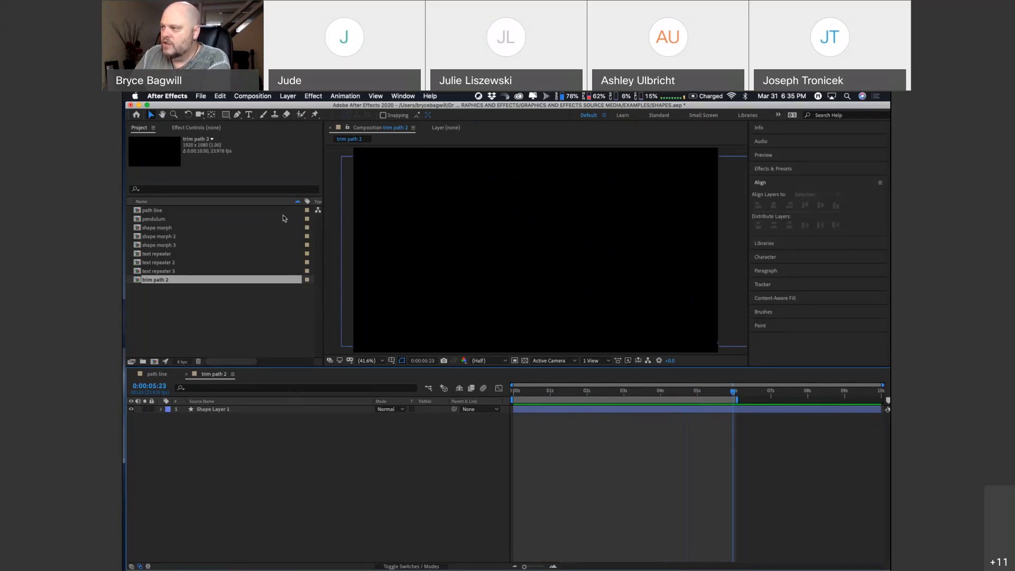
# Step: Create a new 1920 x 1080, 10-second composition named "trim path 3"
pyautogui.click(253, 97)
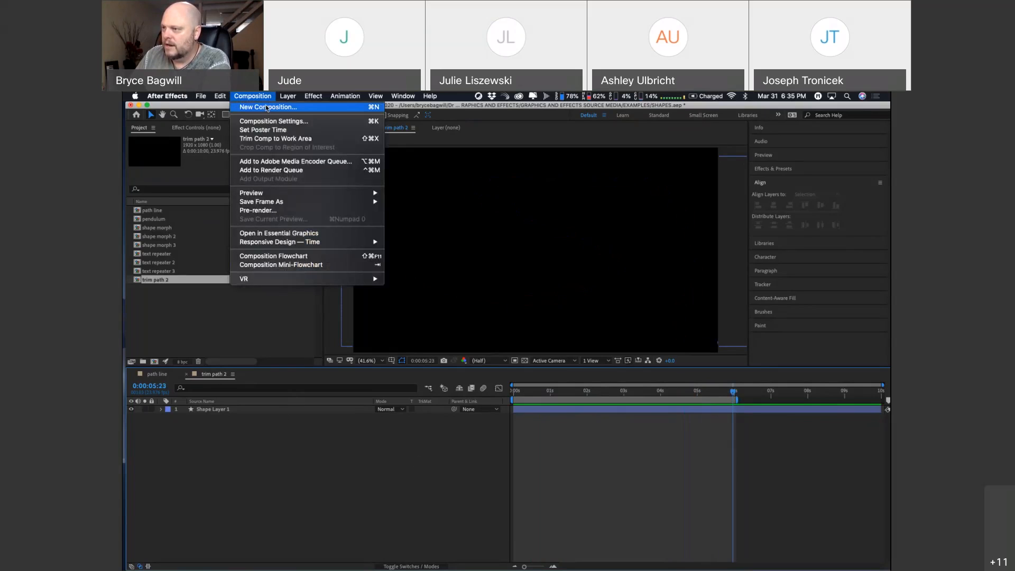
pyautogui.click(267, 107)
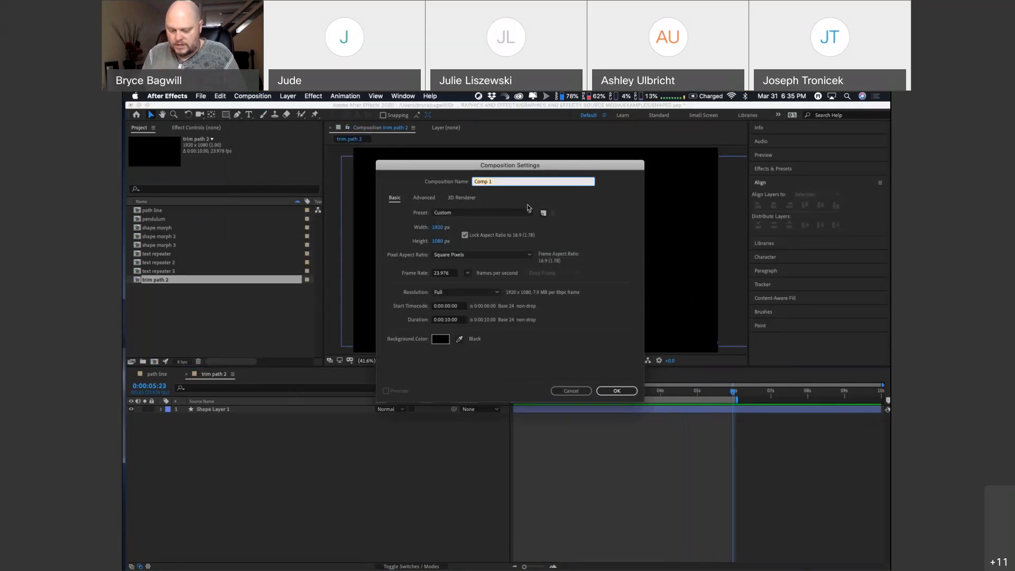
pyautogui.write('tr')
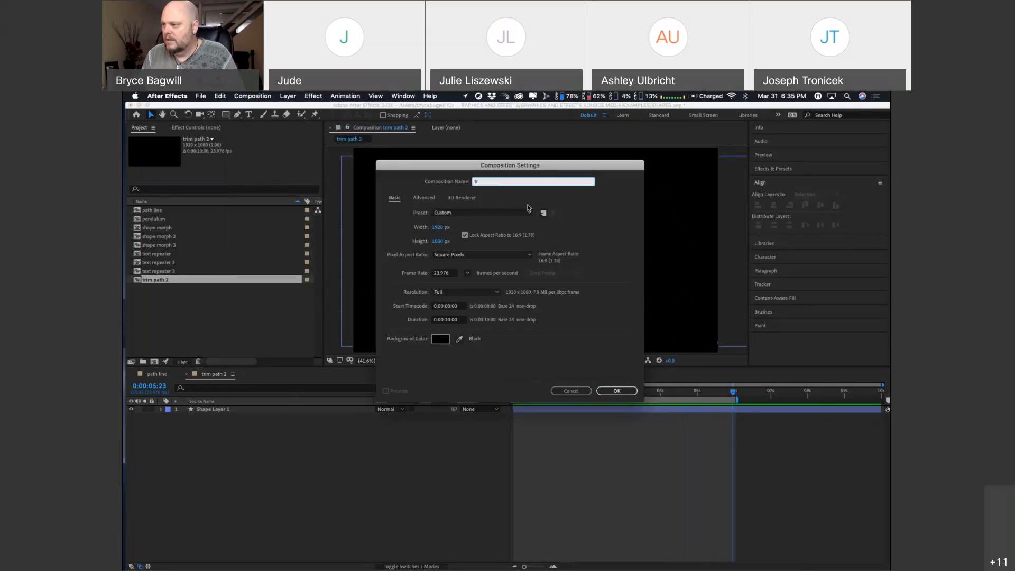
pyautogui.write('im path')
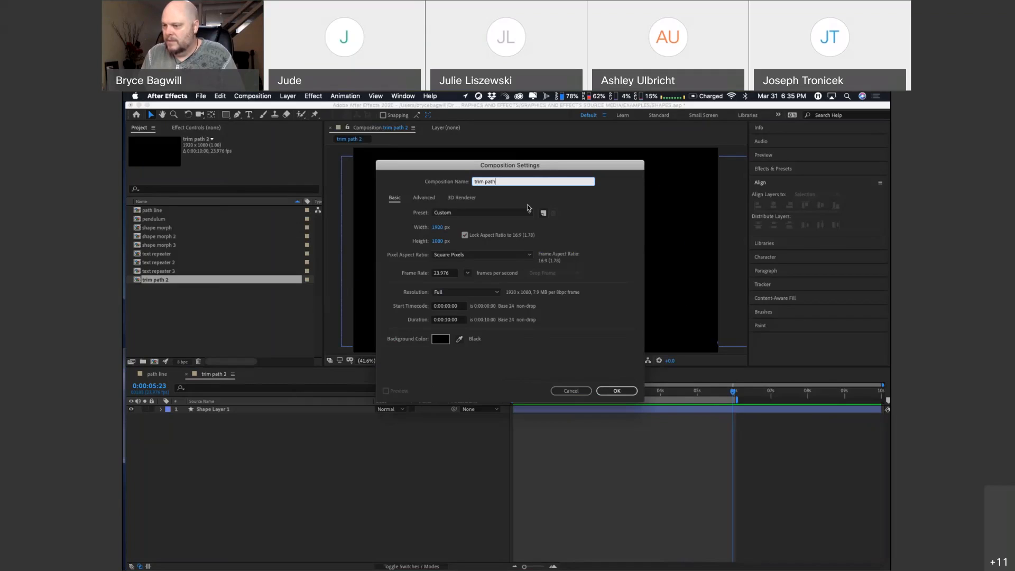
pyautogui.write(' 3')
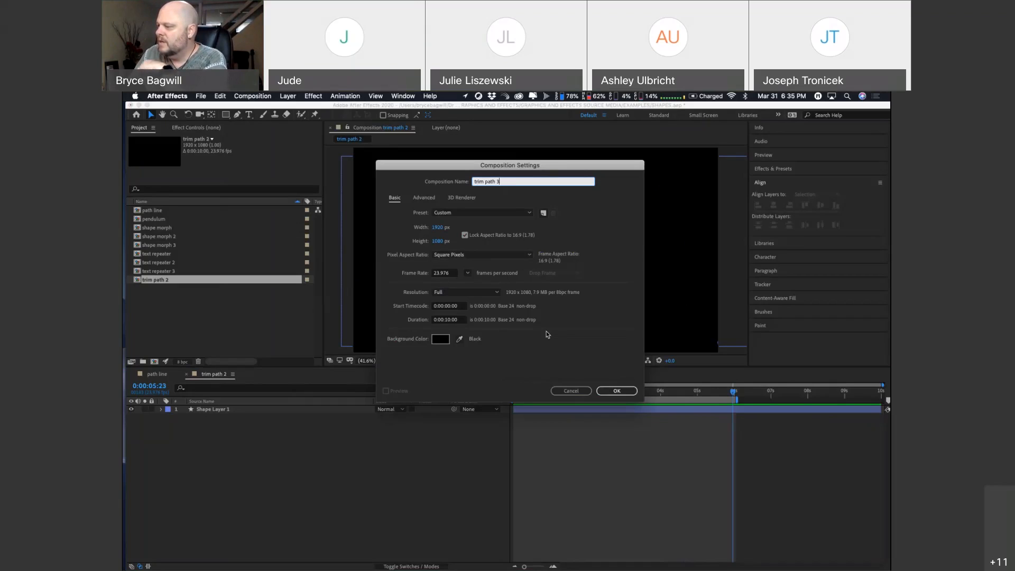
pyautogui.click(614, 390)
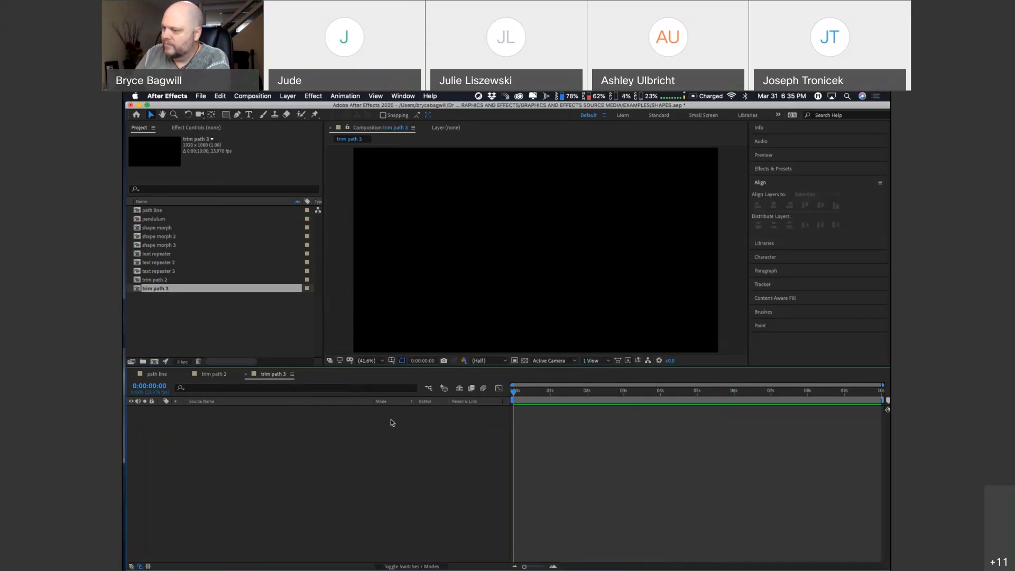
# Step: Add an empty shape layer to the trim path 3 composition
pyautogui.click(214, 374)
pyautogui.click(271, 374)
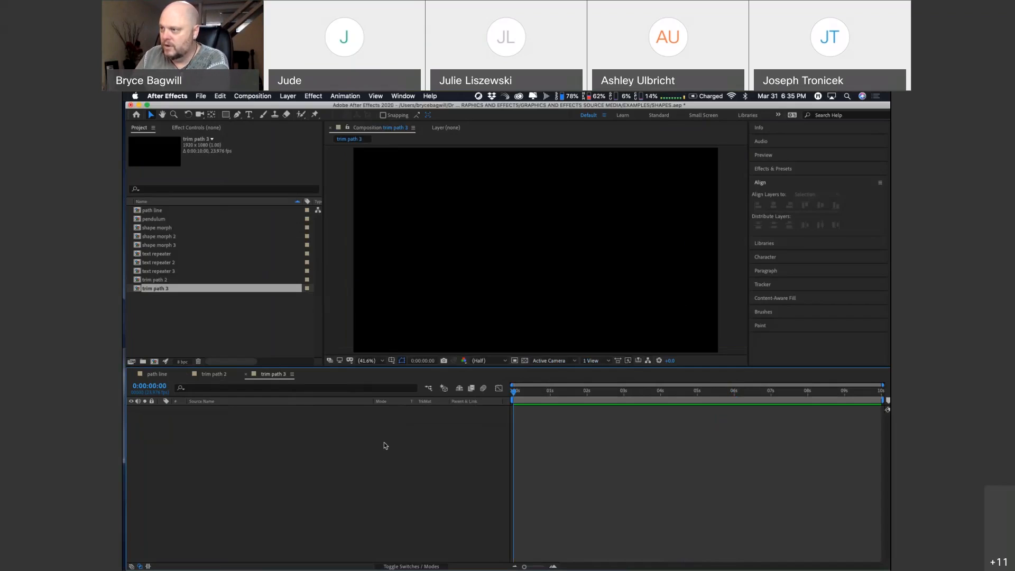
pyautogui.click(289, 96)
pyautogui.moveTo(291, 111)
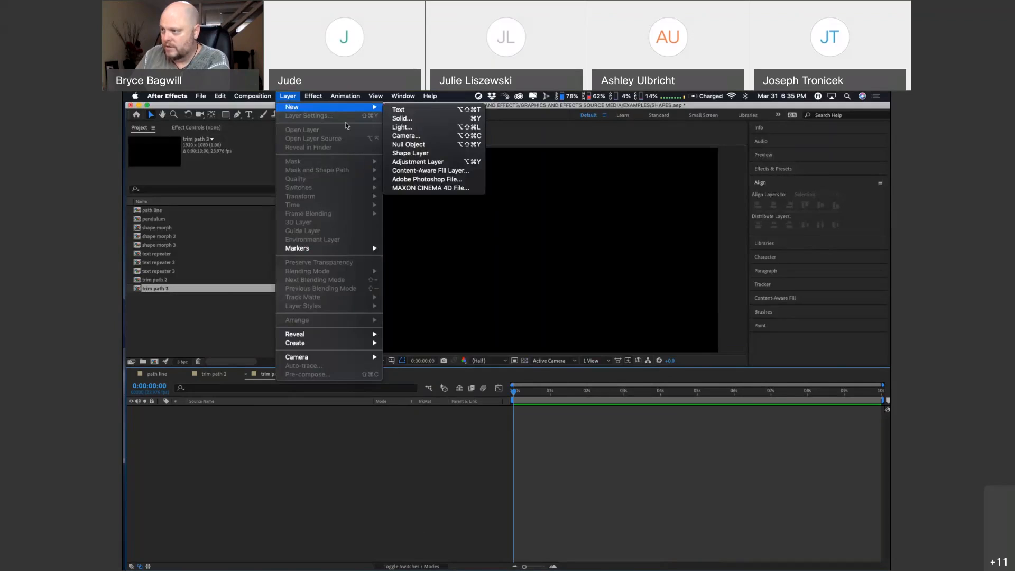
pyautogui.click(408, 153)
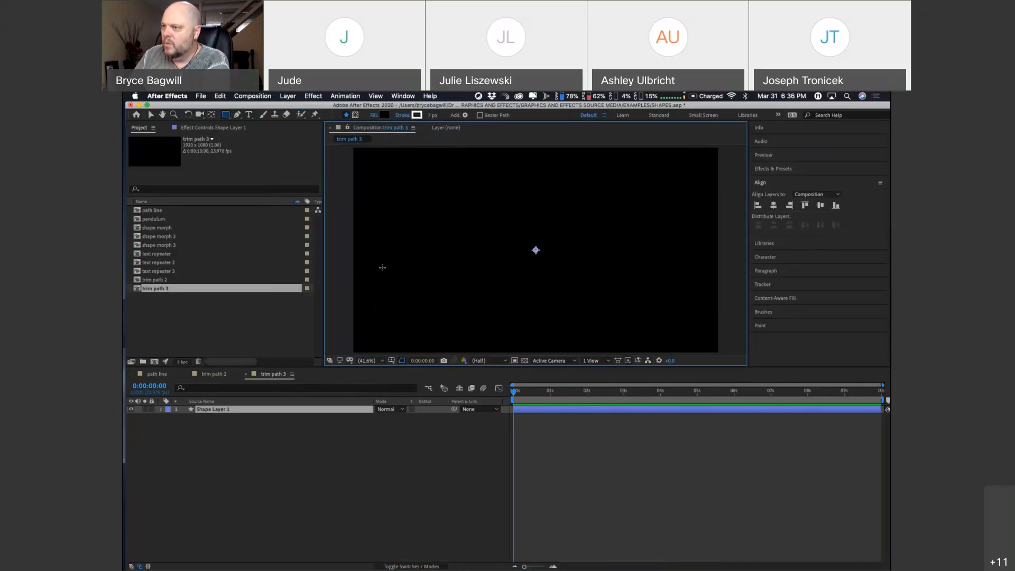
# Step: Draw an open, winding S-shaped path with the Pen tool, starting beyond the frame's left edge and ending beyond its right edge
pyautogui.click(237, 116)
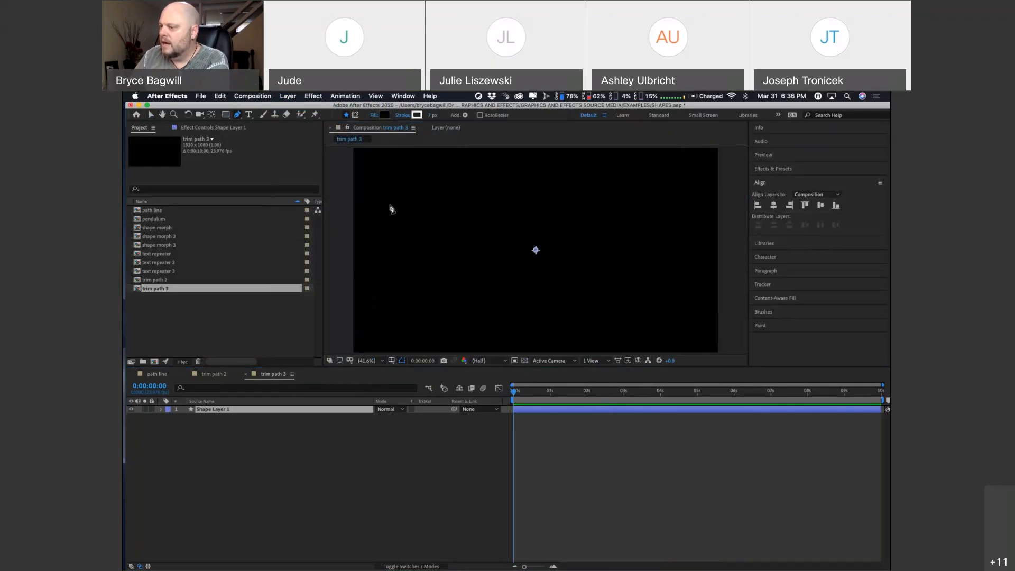
pyautogui.click(386, 361)
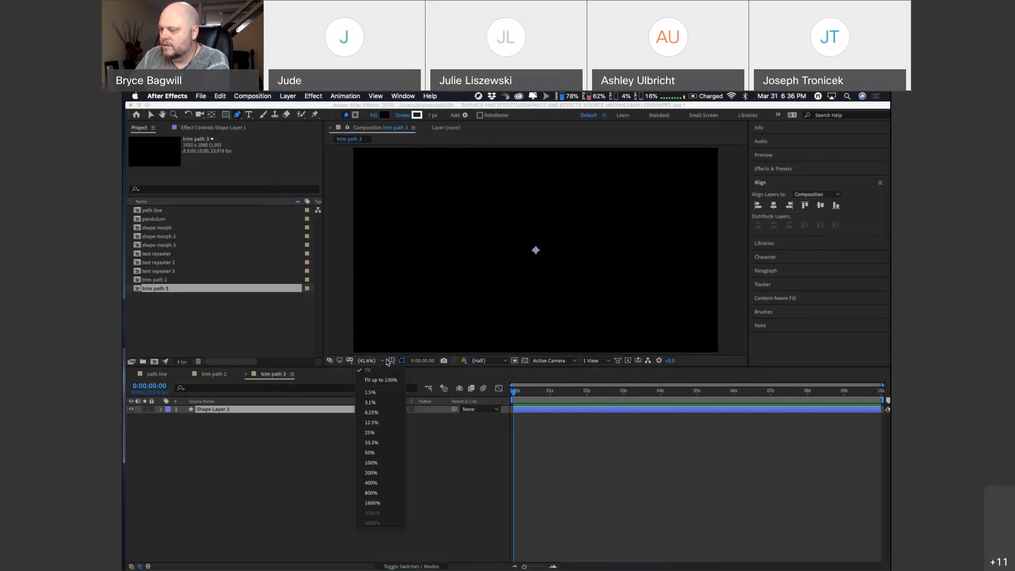
pyautogui.click(372, 443)
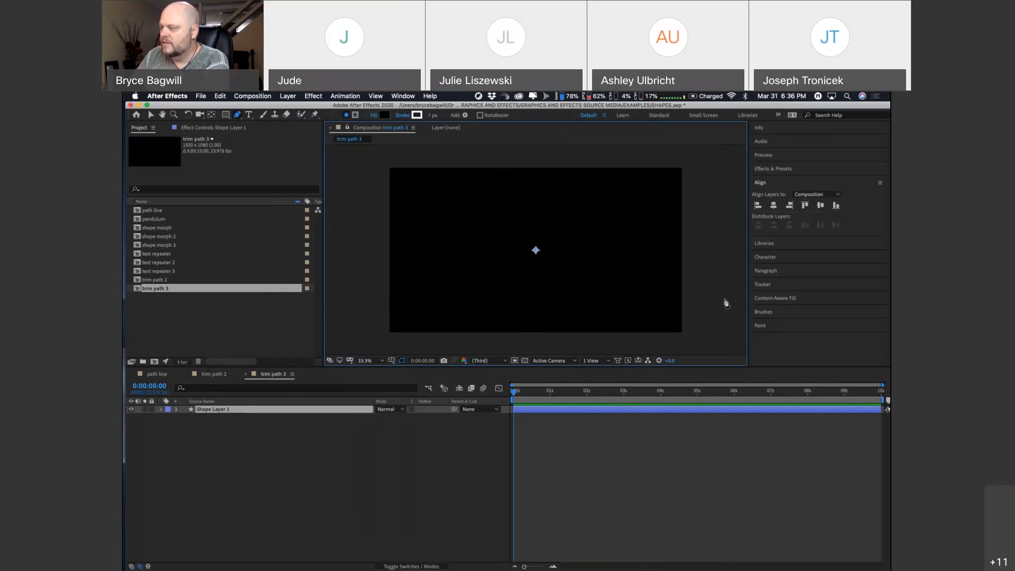
pyautogui.click(356, 185)
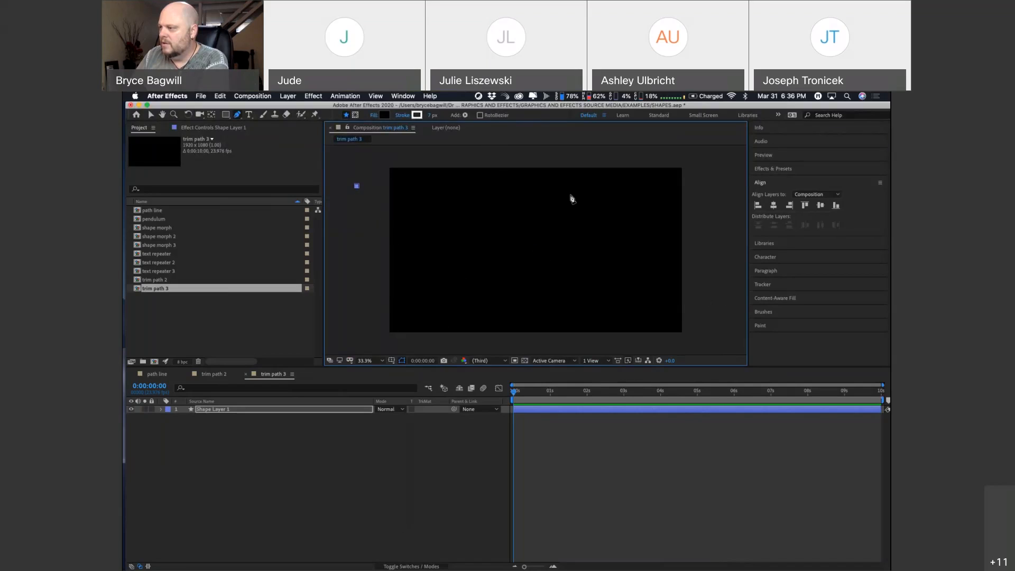
pyautogui.moveTo(564, 190); pyautogui.dragTo(581, 205)
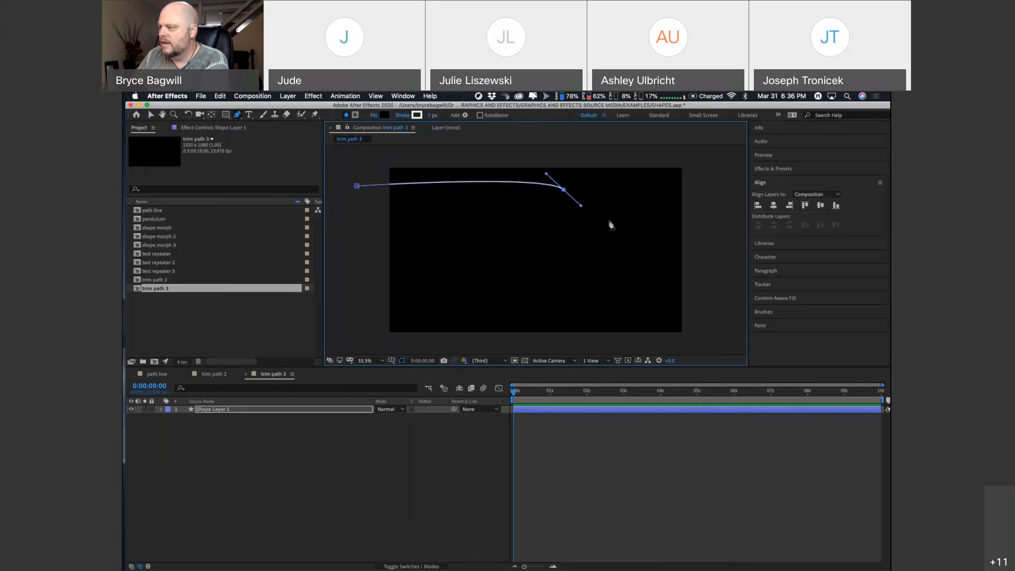
pyautogui.moveTo(620, 241); pyautogui.dragTo(581, 261)
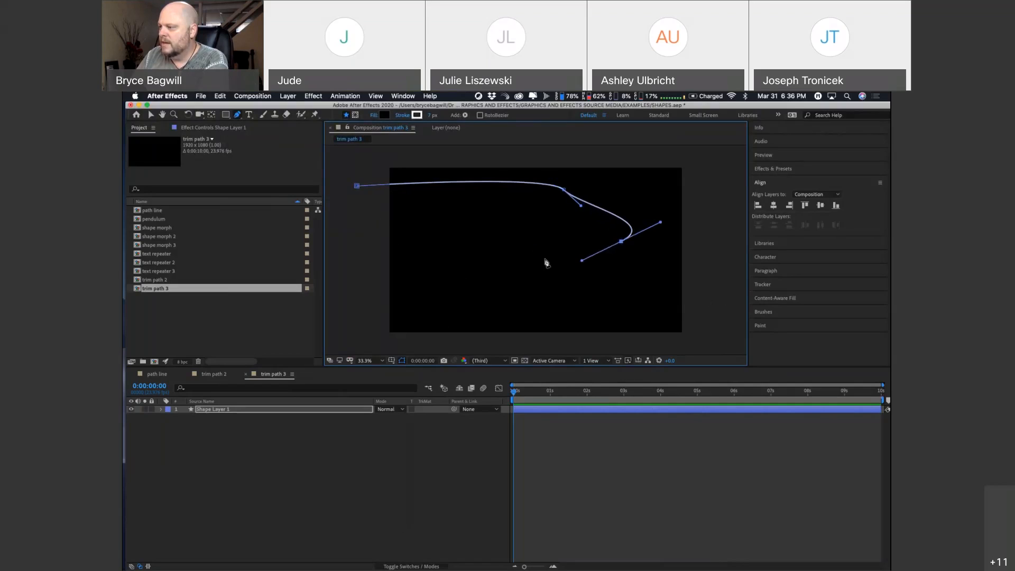
pyautogui.click(477, 258)
pyautogui.moveTo(475, 260); pyautogui.dragTo(516, 331)
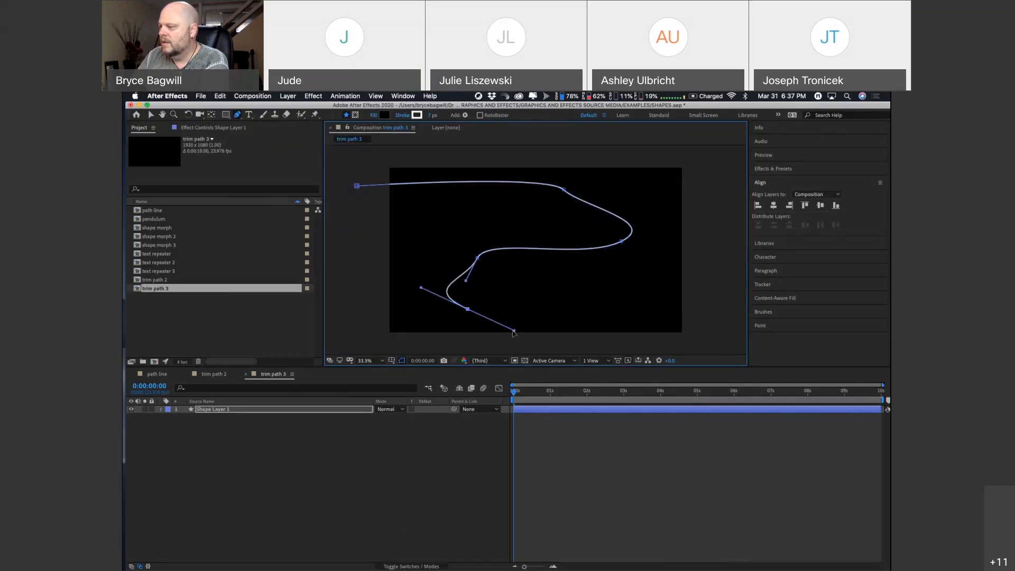
pyautogui.moveTo(636, 307); pyautogui.dragTo(658, 295)
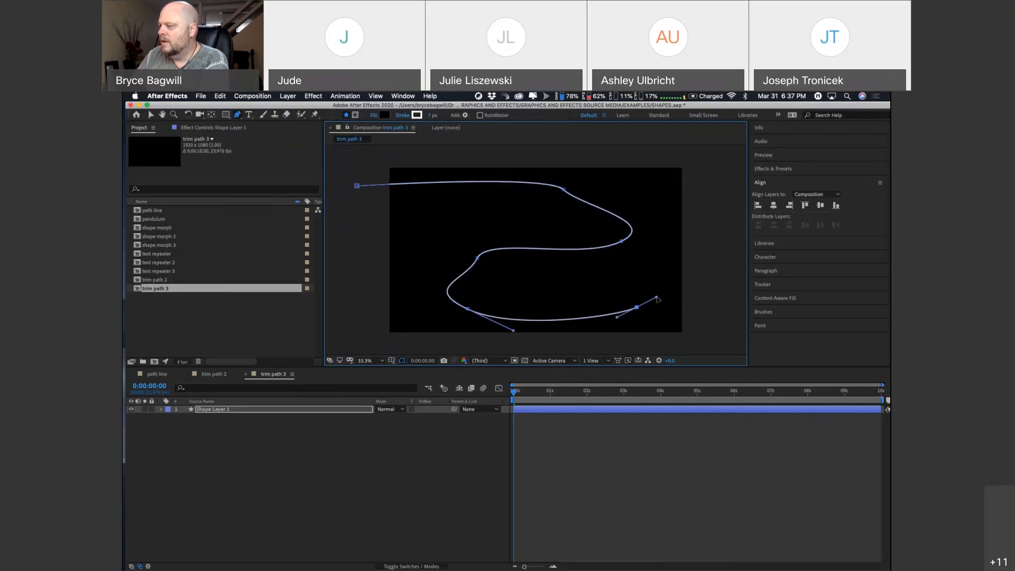
pyautogui.click(719, 266)
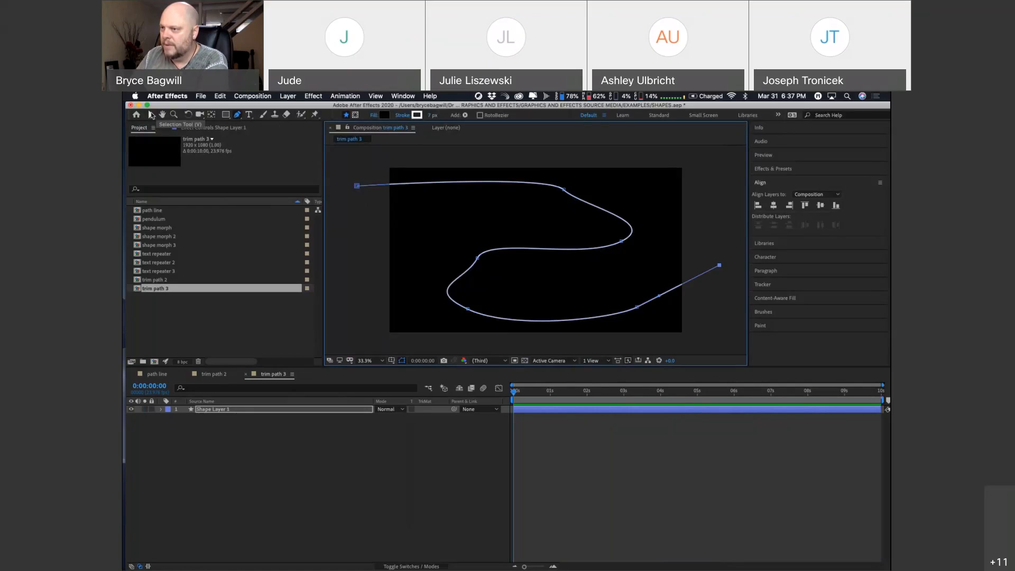
# Step: Smooth the path's upper-right and middle bends with their direction handles, and raise the second-to-last point near the frame's right edge
pyautogui.click(151, 114)
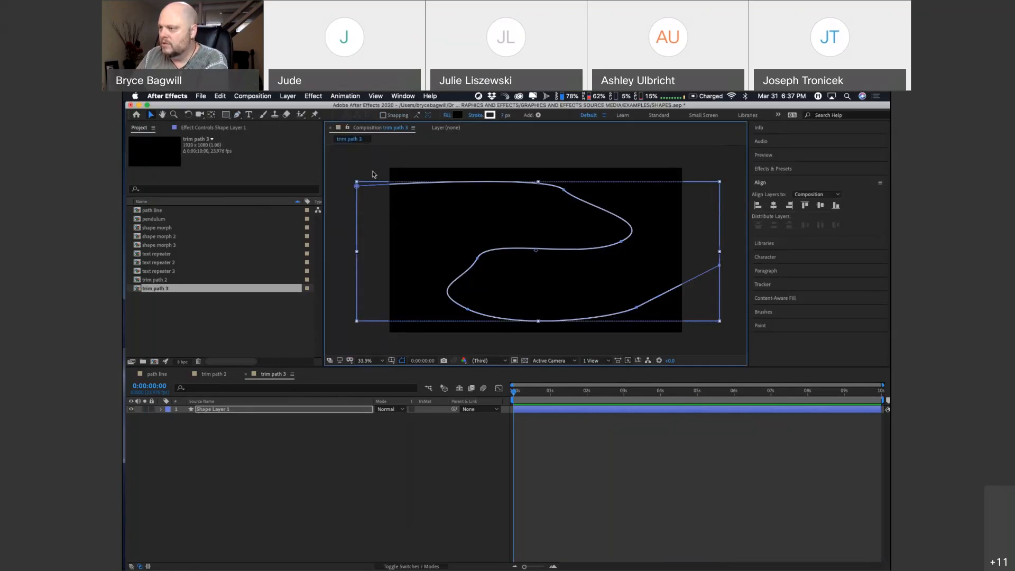
pyautogui.click(564, 190)
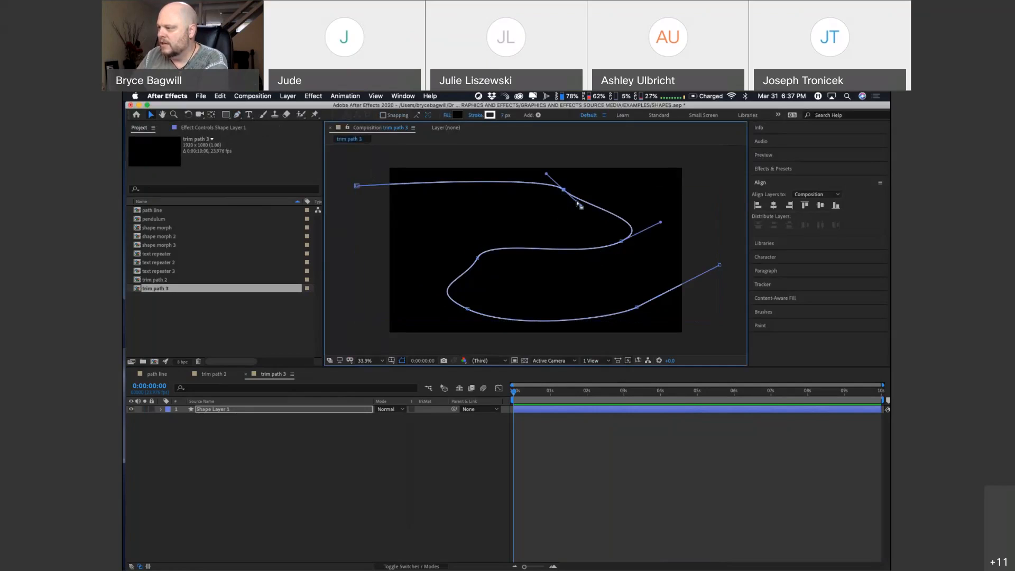
pyautogui.moveTo(580, 207); pyautogui.dragTo(600, 195)
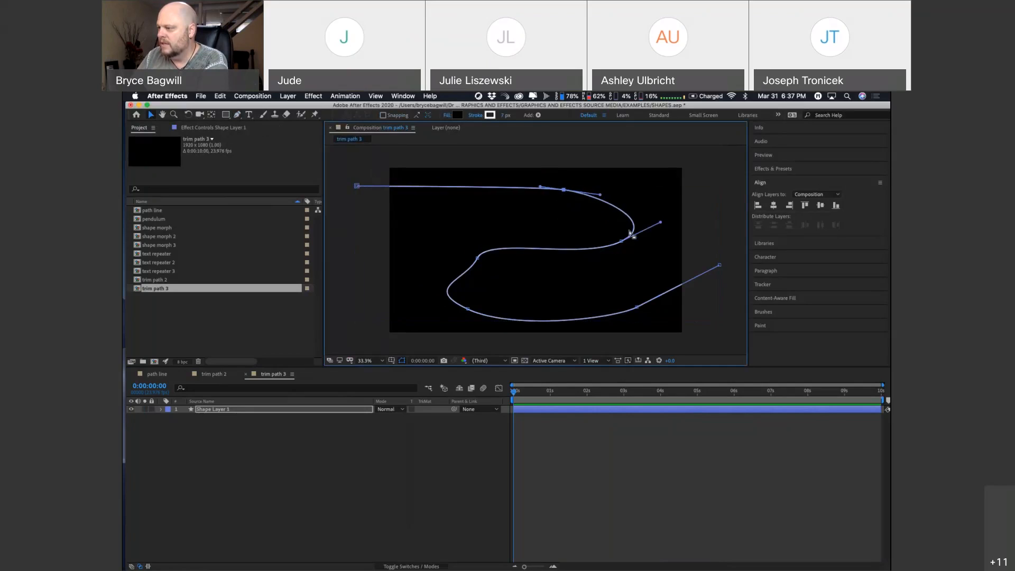
pyautogui.click(477, 259)
pyautogui.moveTo(467, 281); pyautogui.dragTo(435, 244)
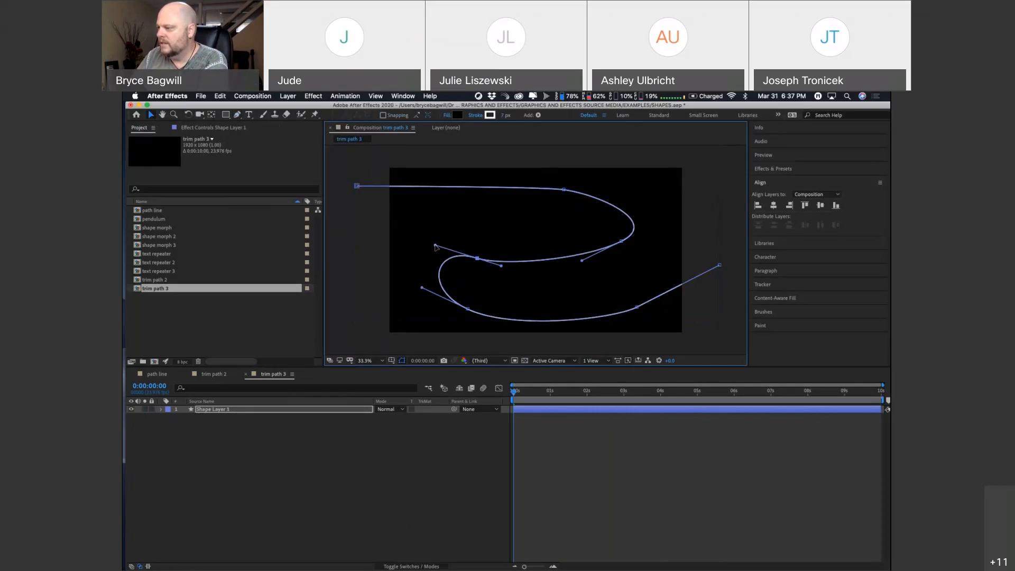
pyautogui.click(638, 307)
pyautogui.moveTo(641, 308); pyautogui.dragTo(631, 279)
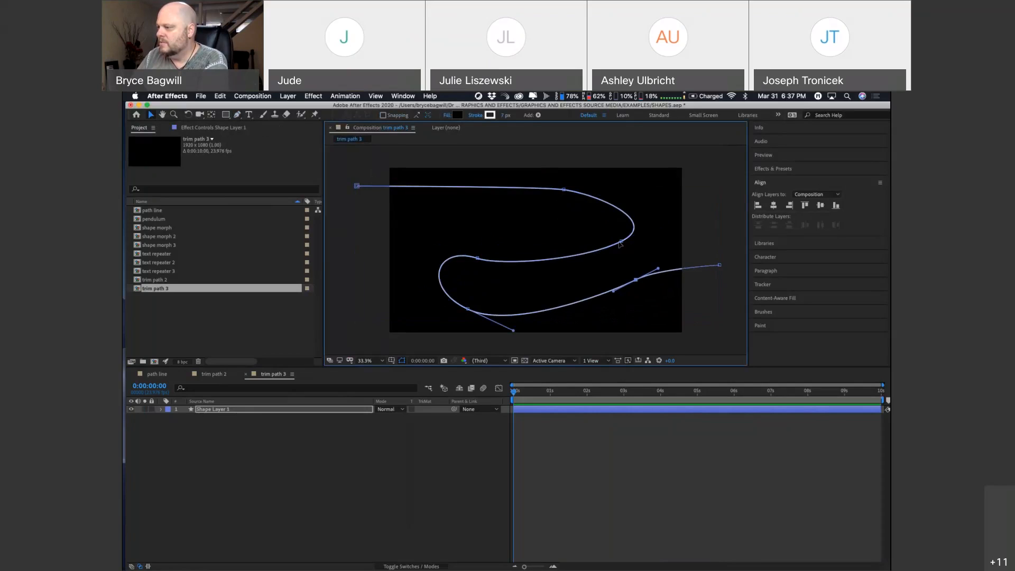
# Step: Readjust the direction handles at the middle bend and the first upper curve point to make both curves more pronounced, and deselect the path
pyautogui.click(478, 259)
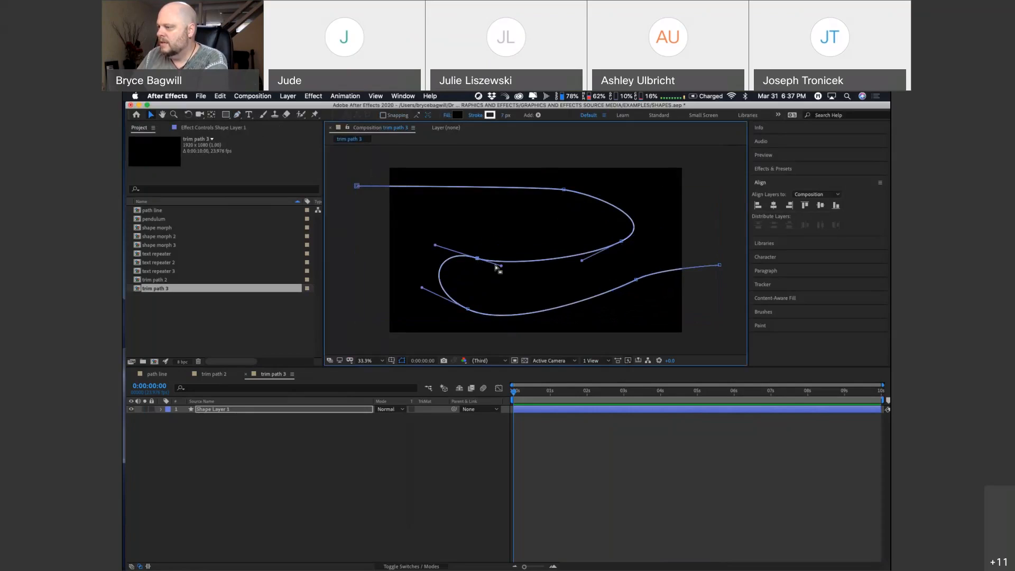
pyautogui.moveTo(500, 265)
pyautogui.mouseDown()
pyautogui.moveTo(506, 254)
pyautogui.moveTo(491, 268)
pyautogui.mouseUp()
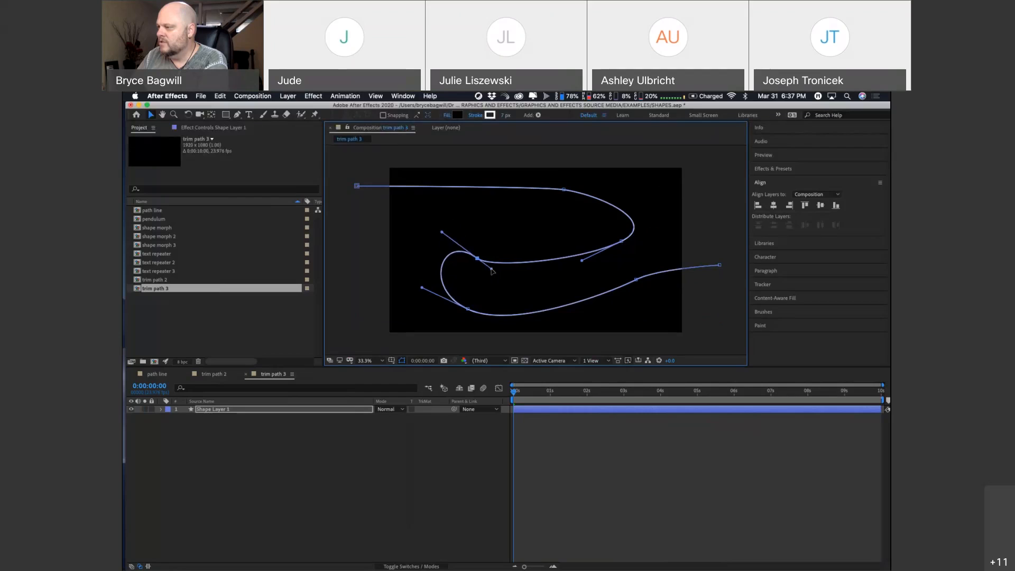
pyautogui.click(564, 189)
pyautogui.moveTo(543, 186)
pyautogui.mouseDown()
pyautogui.moveTo(539, 173)
pyautogui.moveTo(544, 204)
pyautogui.mouseUp()
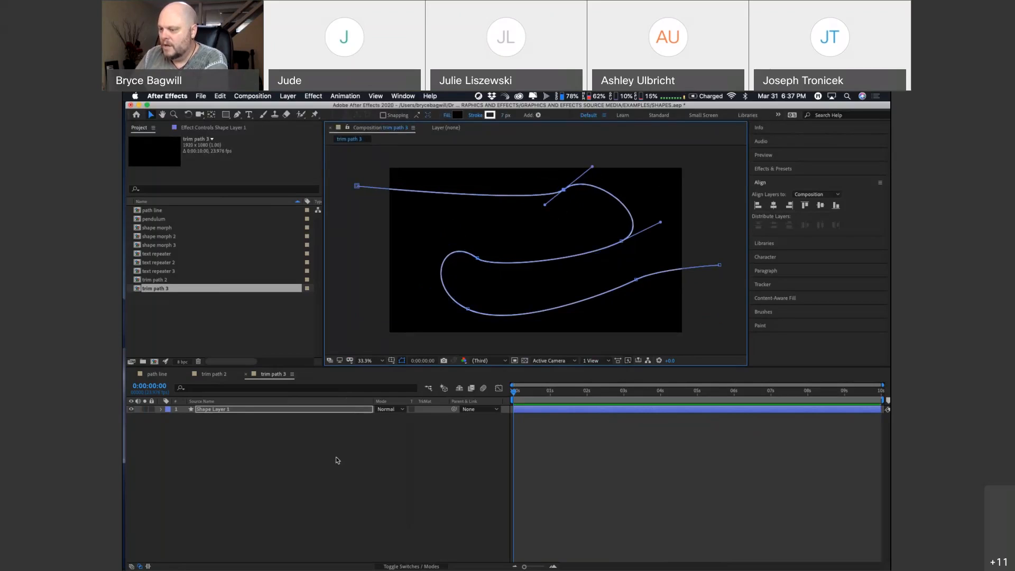
pyautogui.click(306, 450)
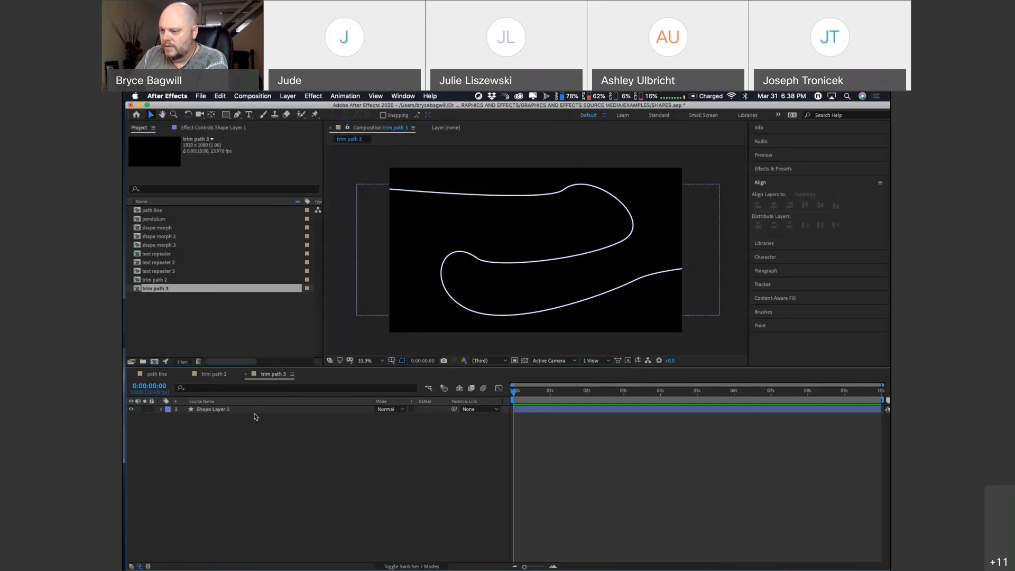
# Step: Examine how the shape layer in the trim path 2 composition is built, expanding its contents, Shape 1 group and transform properties
pyautogui.click(216, 375)
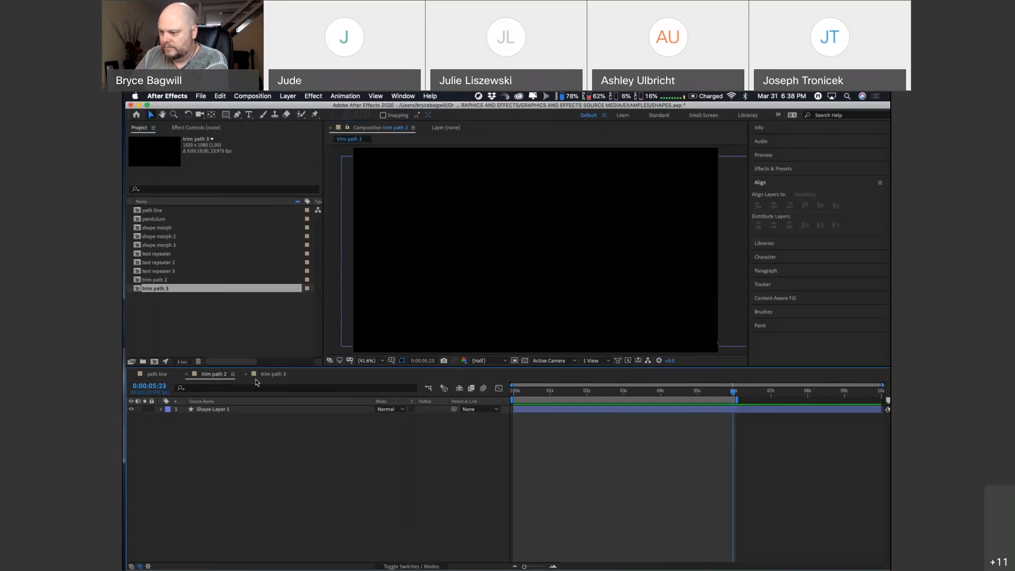
pyautogui.click(161, 410)
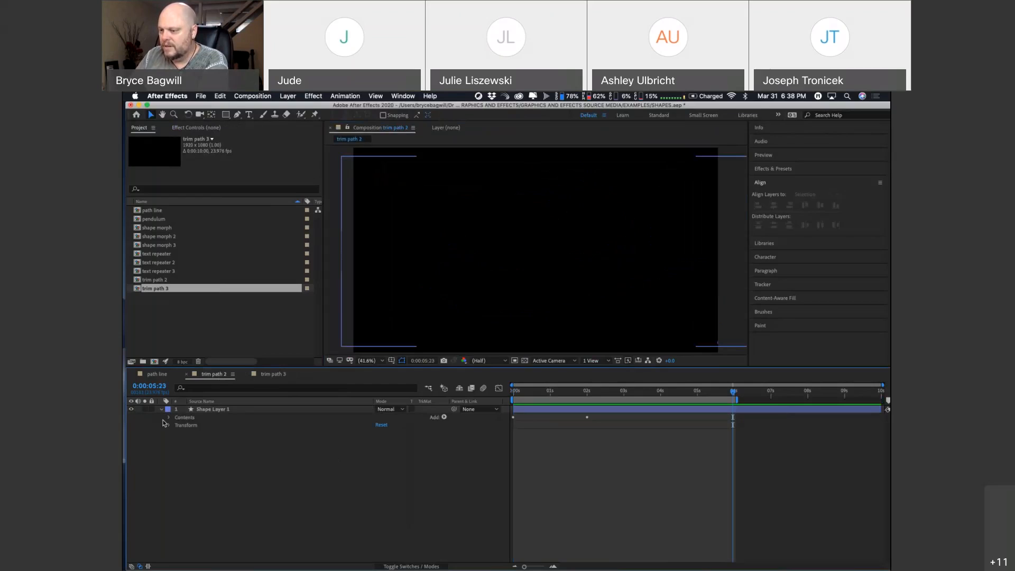
pyautogui.click(168, 426)
pyautogui.click(169, 417)
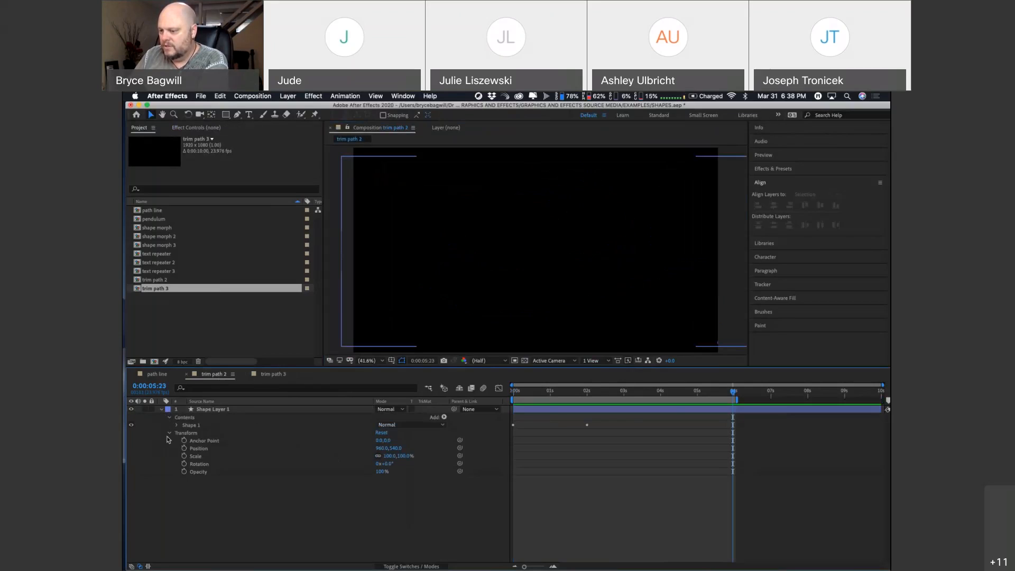
pyautogui.click(252, 410)
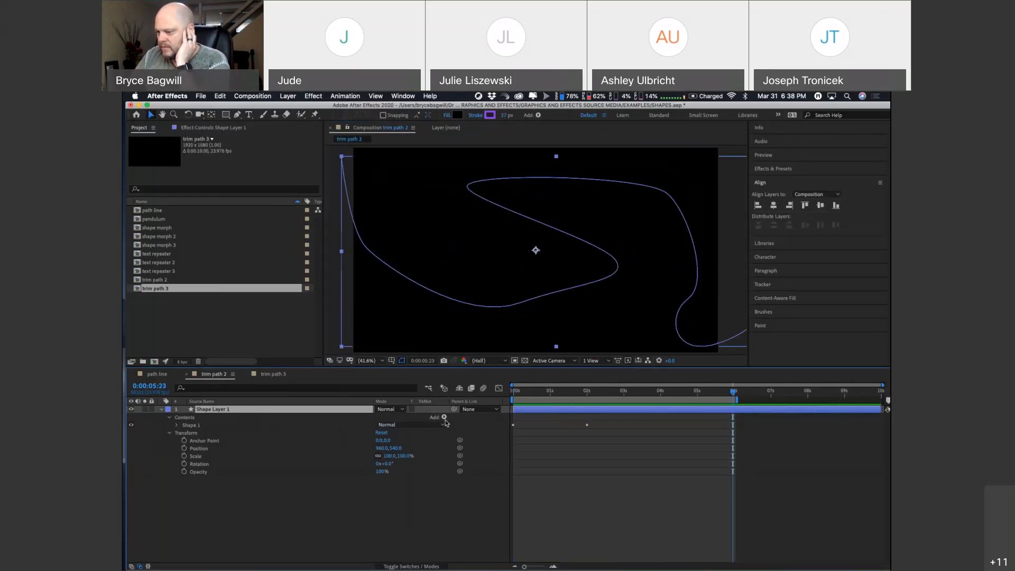
pyautogui.click(178, 425)
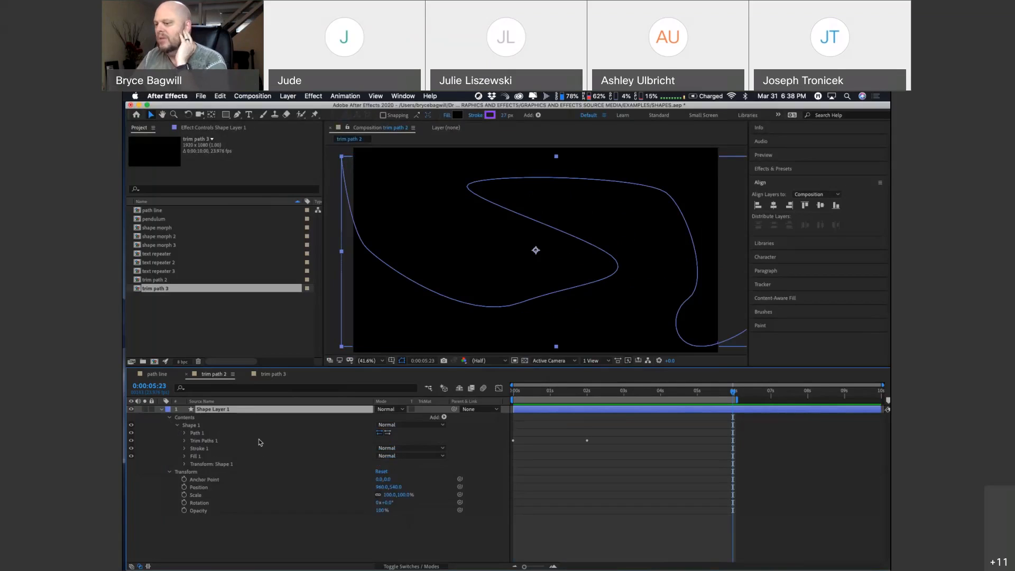
pyautogui.click(221, 424)
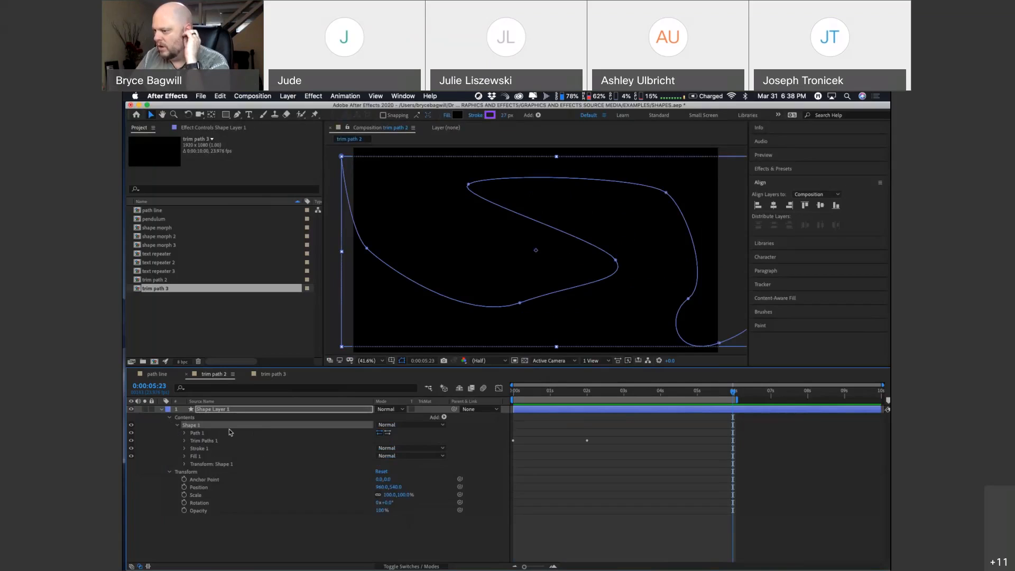
# Step: Add Trim Paths to Shape 1 in the trim path 3 composition and expand its properties
pyautogui.click(273, 375)
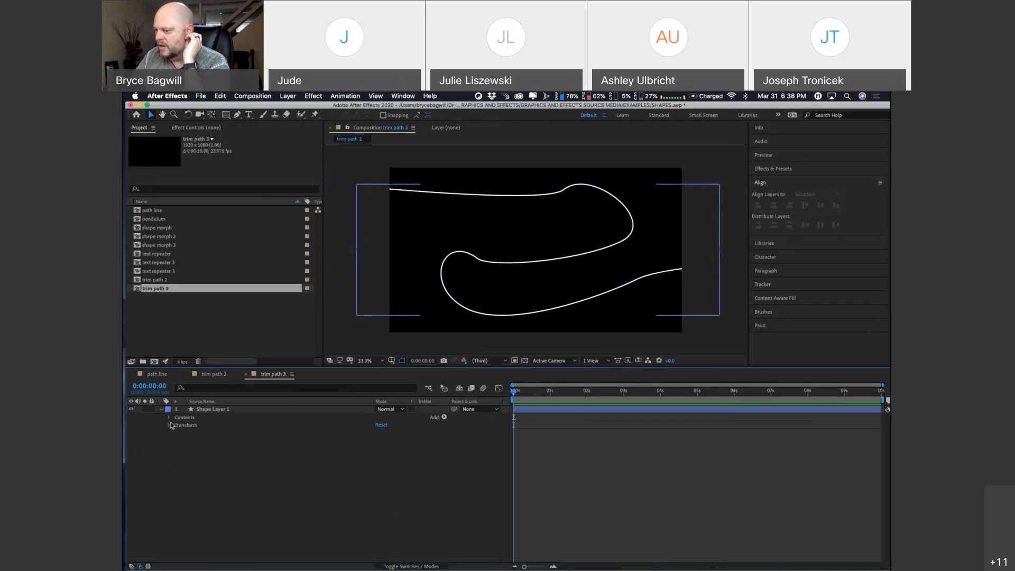
pyautogui.click(170, 417)
pyautogui.click(178, 425)
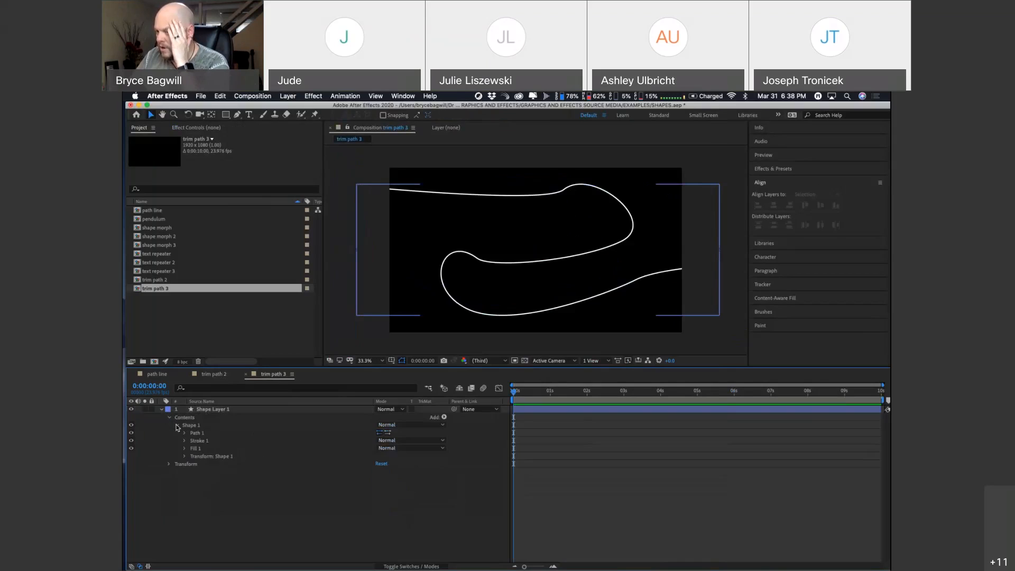
pyautogui.click(223, 433)
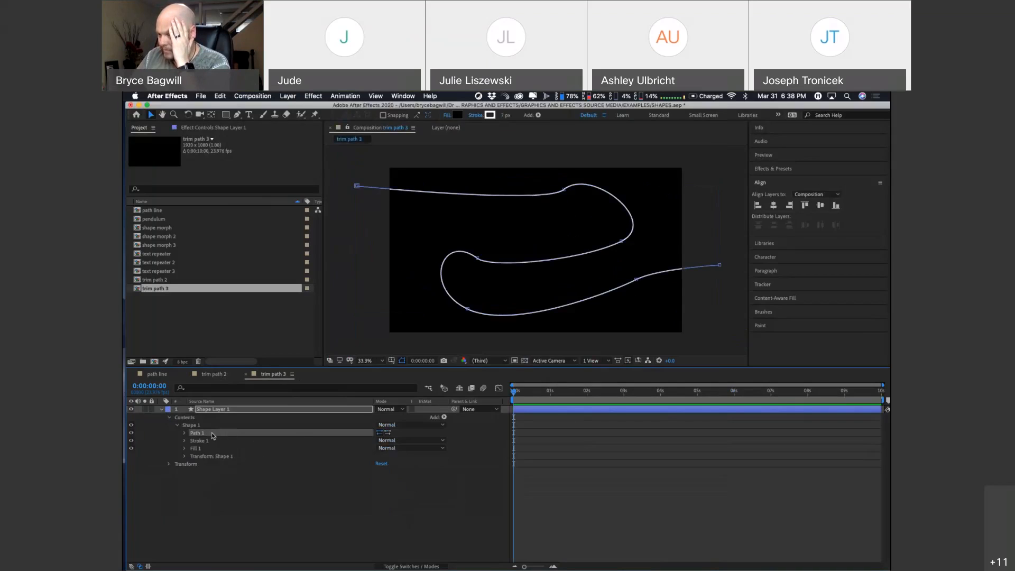
pyautogui.click(445, 417)
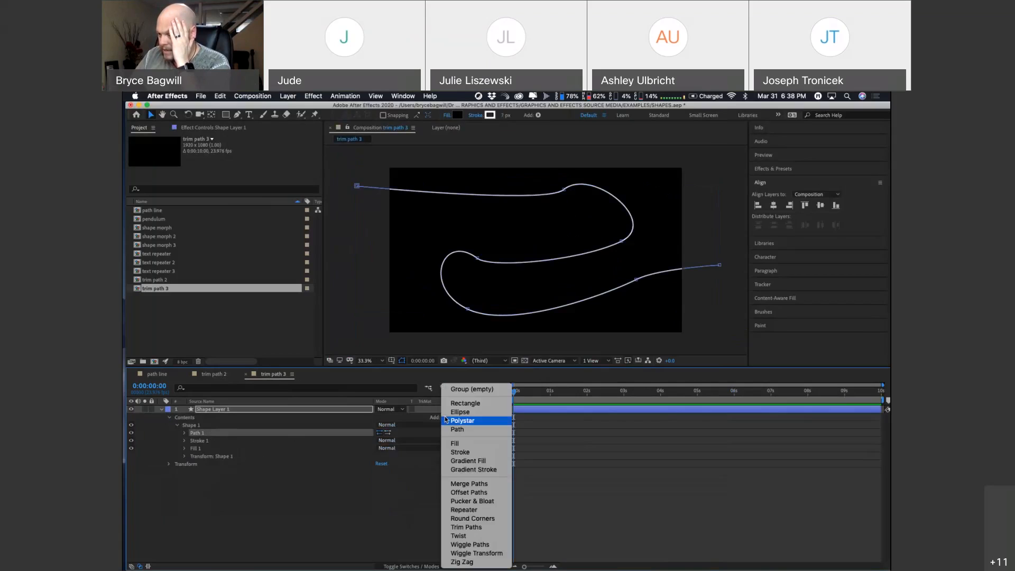
pyautogui.click(455, 528)
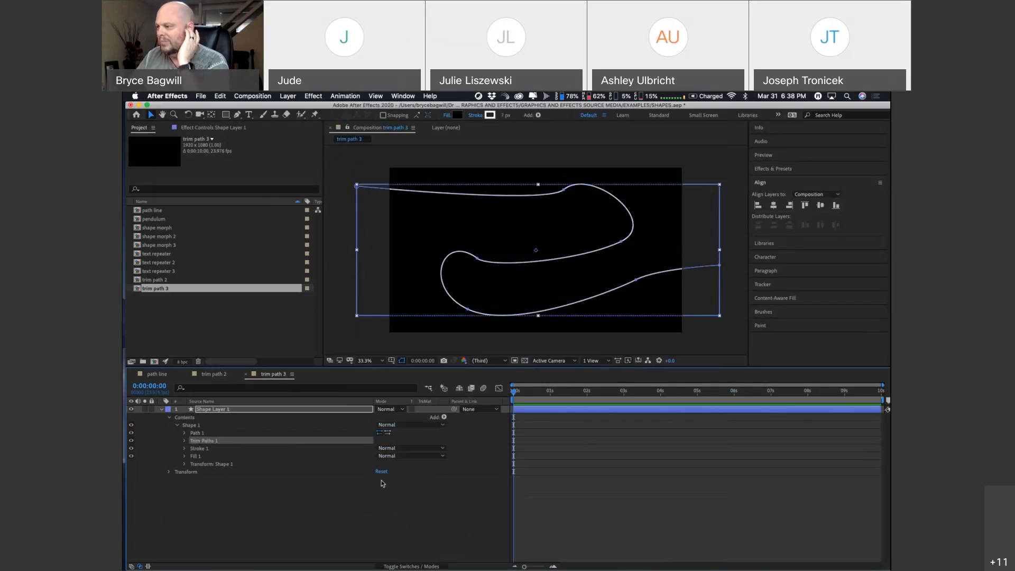
pyautogui.click(184, 441)
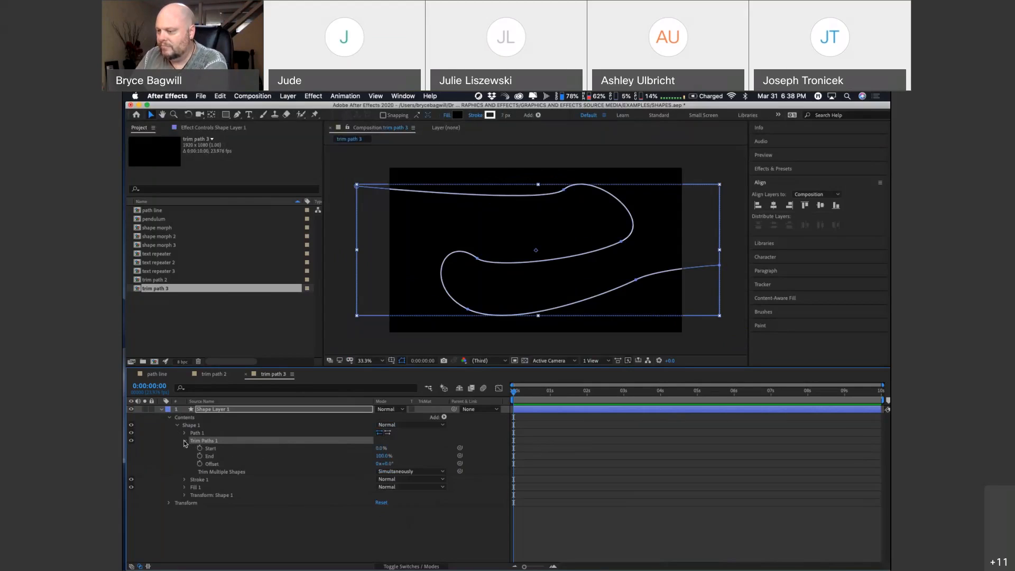
# Step: Compare with the trim path 2 composition, and try out the Start and End values of Trim Paths in trim path 3
pyautogui.click(222, 377)
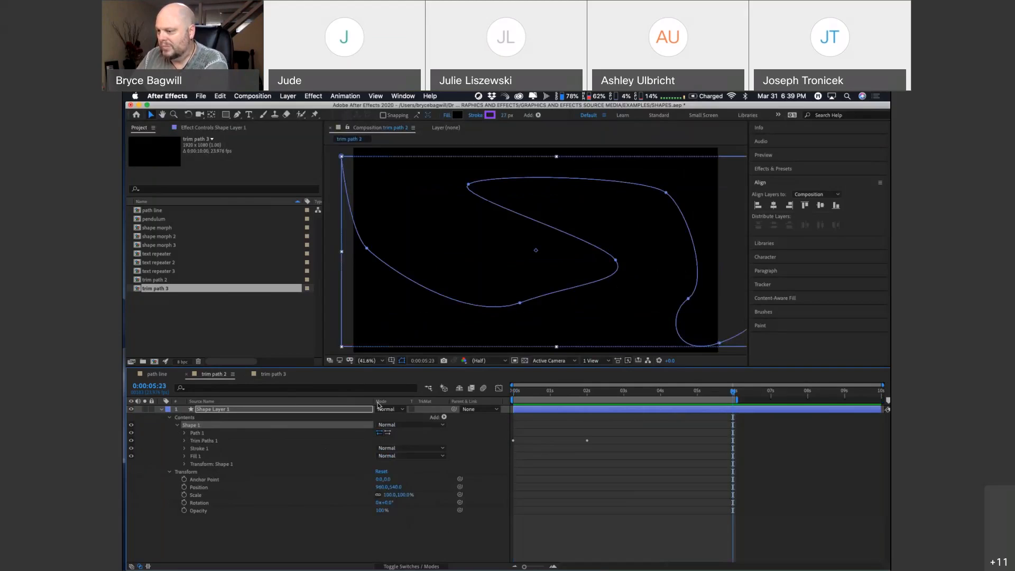
pyautogui.click(282, 375)
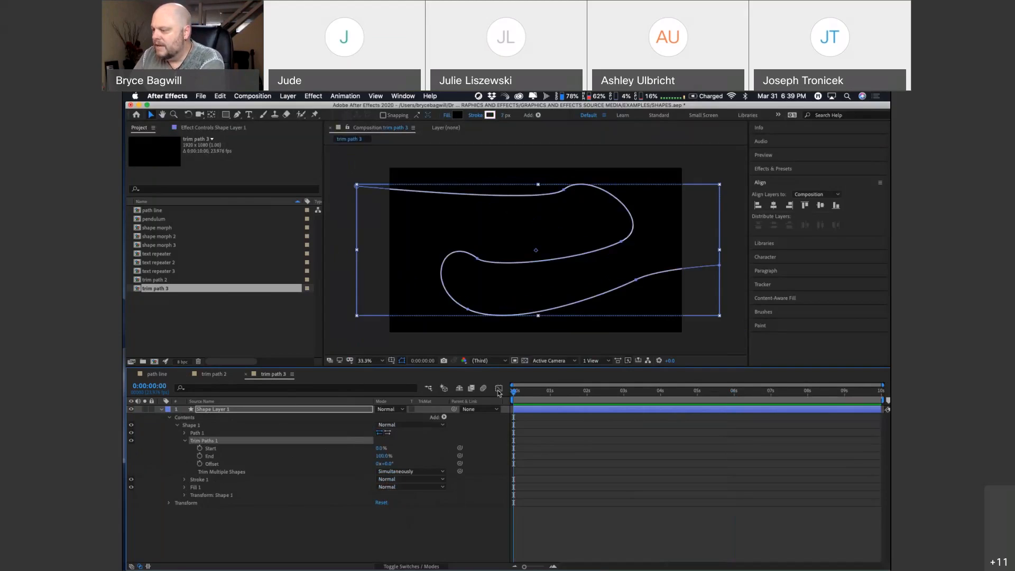
pyautogui.moveTo(513, 391); pyautogui.dragTo(522, 395)
pyautogui.press('Home')
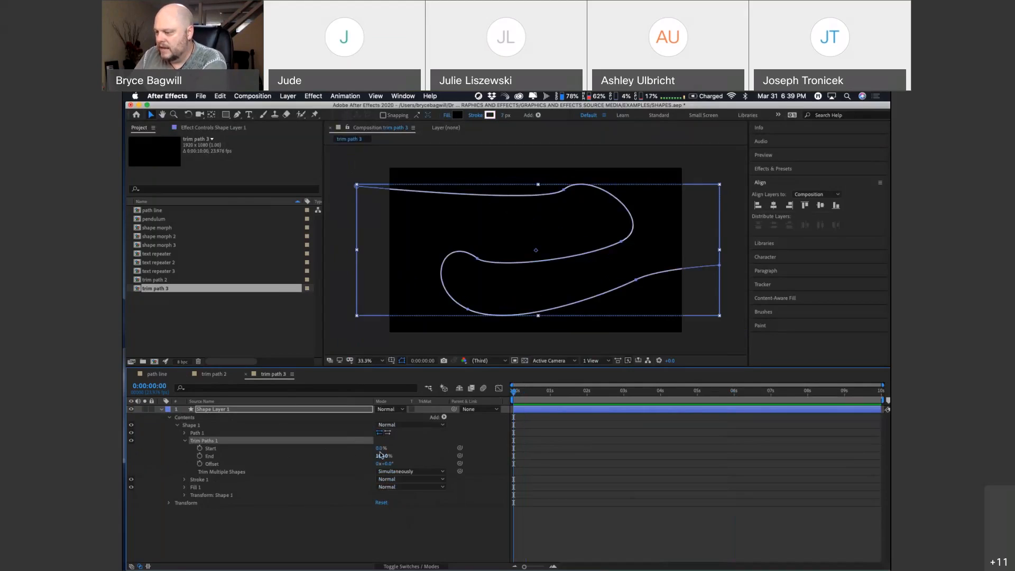
pyautogui.moveTo(380, 447)
pyautogui.mouseDown()
pyautogui.moveTo(398, 448)
pyautogui.moveTo(377, 448)
pyautogui.mouseUp()
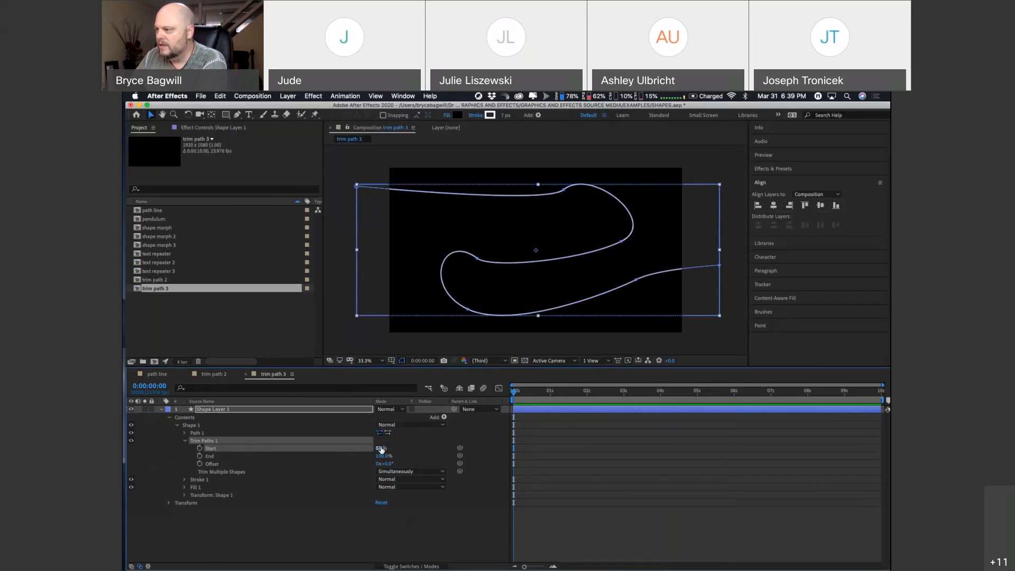
pyautogui.moveTo(381, 449)
pyautogui.mouseDown()
pyautogui.moveTo(394, 448)
pyautogui.moveTo(366, 455)
pyautogui.moveTo(390, 458)
pyautogui.mouseUp()
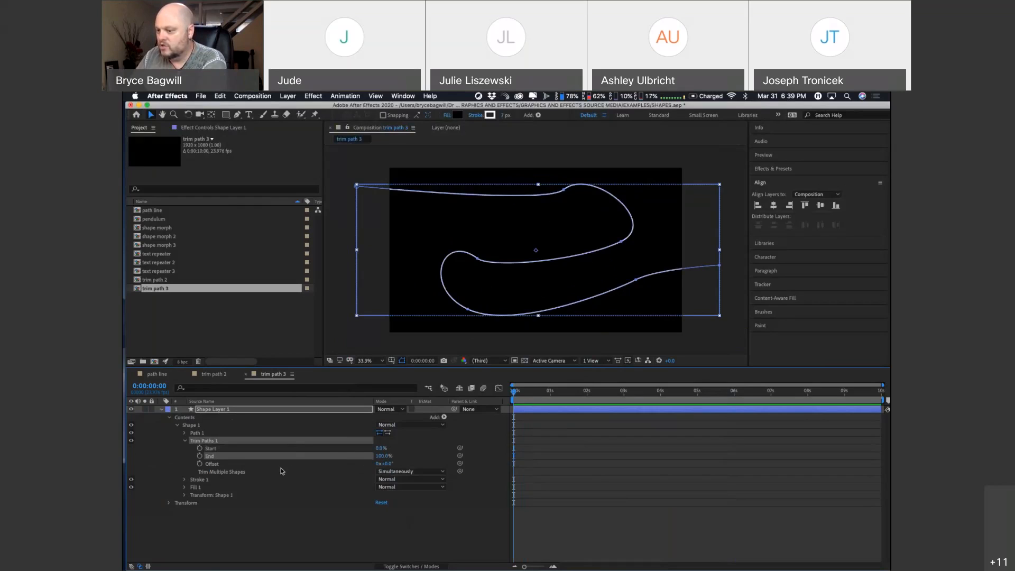
# Step: Set the path's stroke width to 29 and its stroke colour to red FF0C0C
pyautogui.click(185, 480)
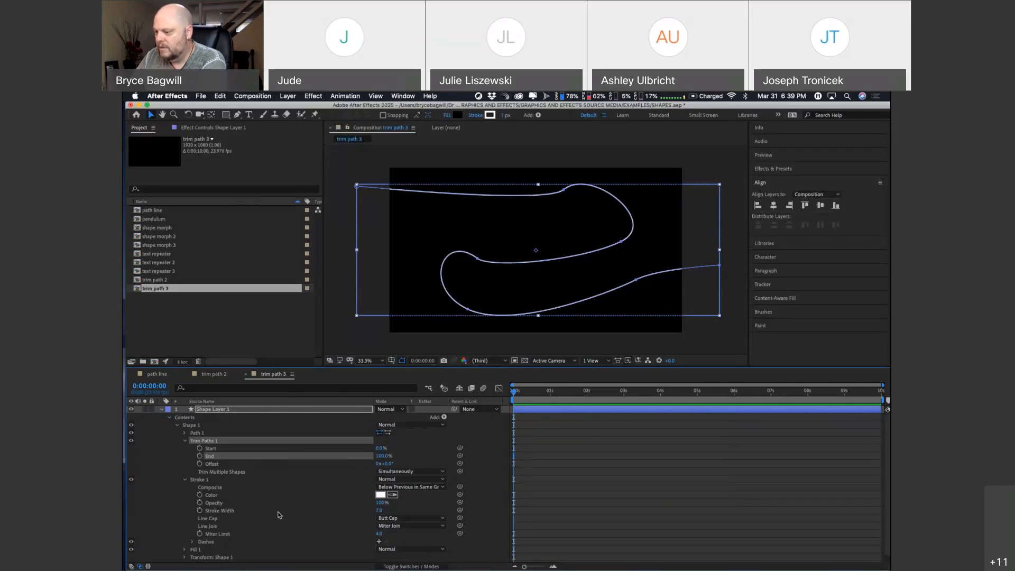
pyautogui.moveTo(379, 511); pyautogui.dragTo(390, 515)
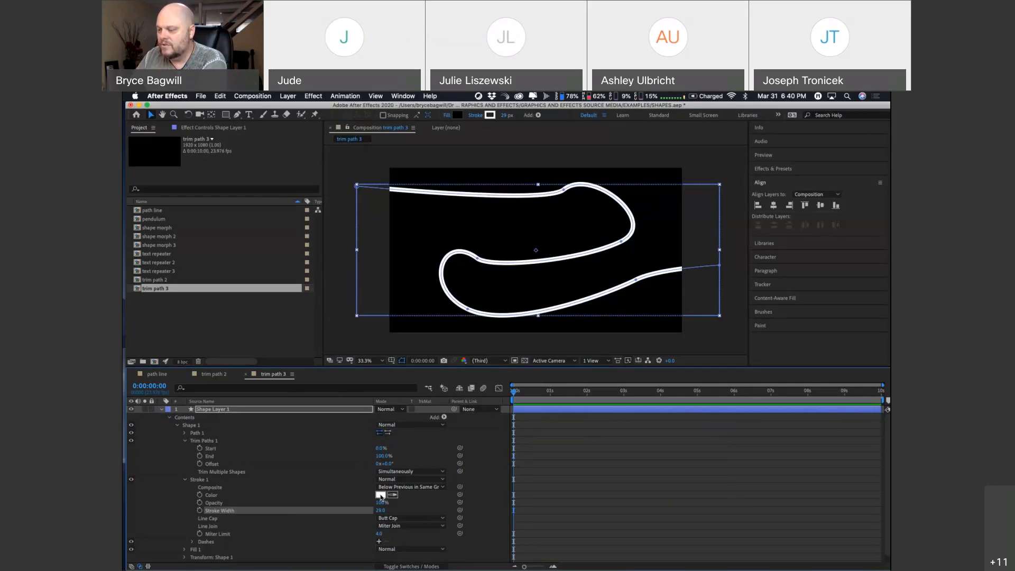
pyautogui.click(380, 495)
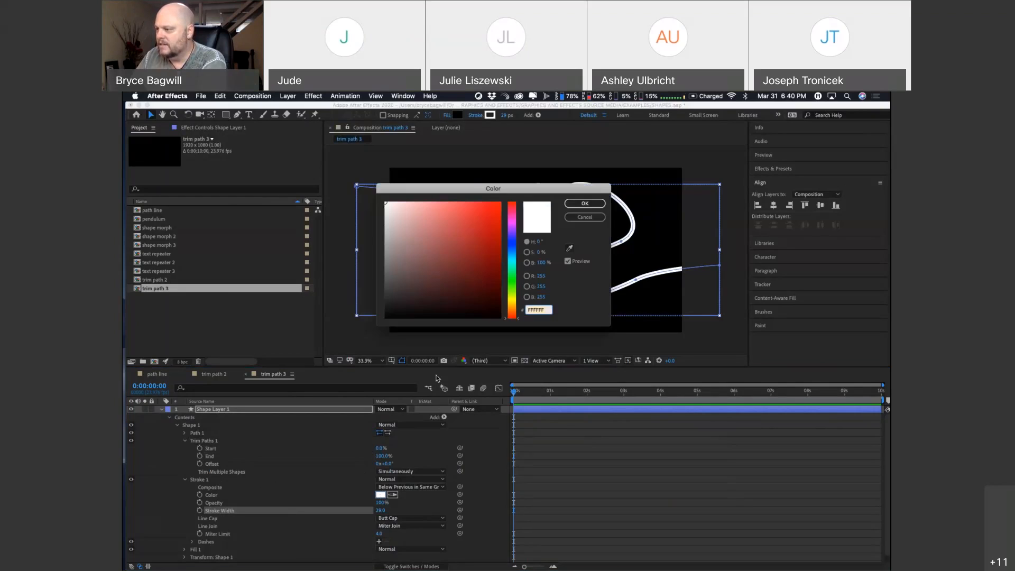
pyautogui.moveTo(470, 244); pyautogui.dragTo(499, 204)
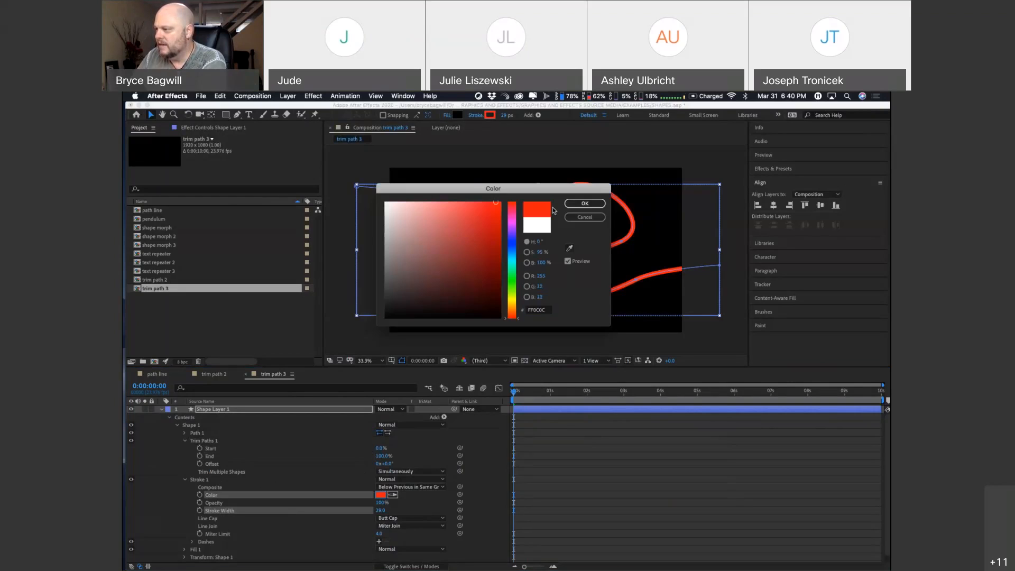
pyautogui.click(585, 203)
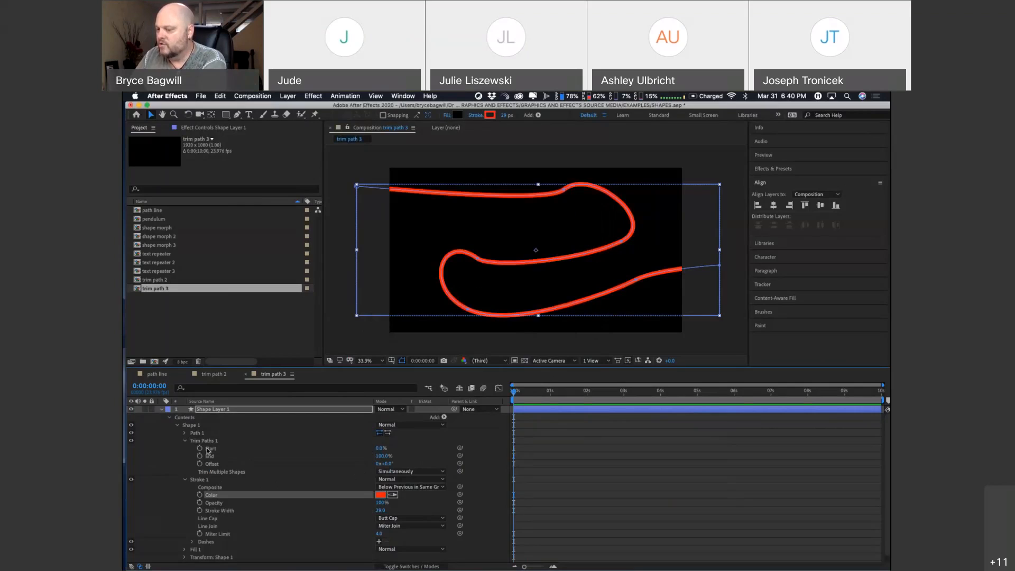
# Step: Trim the line to a short segment with Start 19% and End 24%, and set the trim Offset to 5°
pyautogui.click(373, 448)
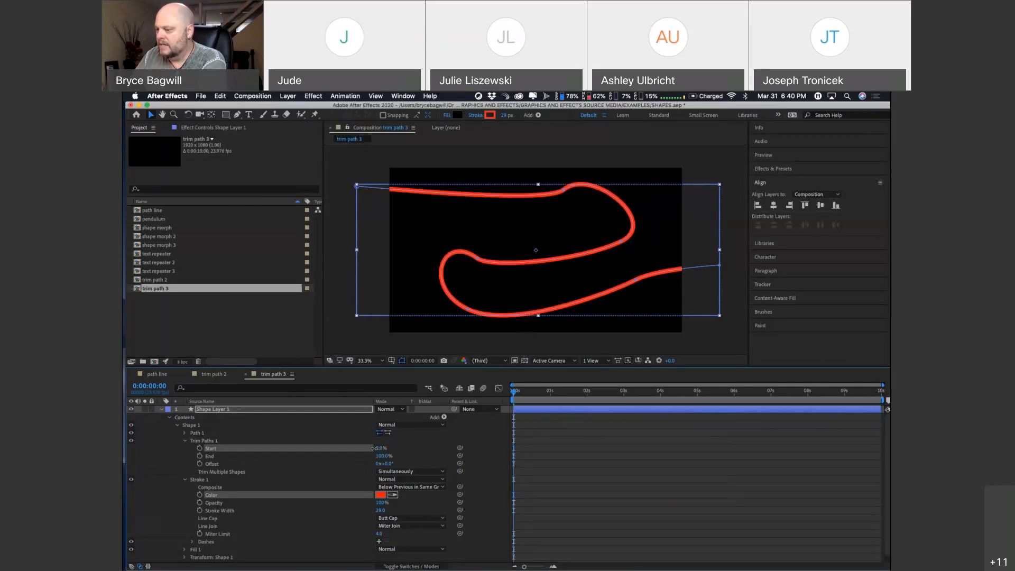
pyautogui.moveTo(371, 449)
pyautogui.mouseDown()
pyautogui.moveTo(386, 449)
pyautogui.moveTo(345, 455)
pyautogui.mouseUp()
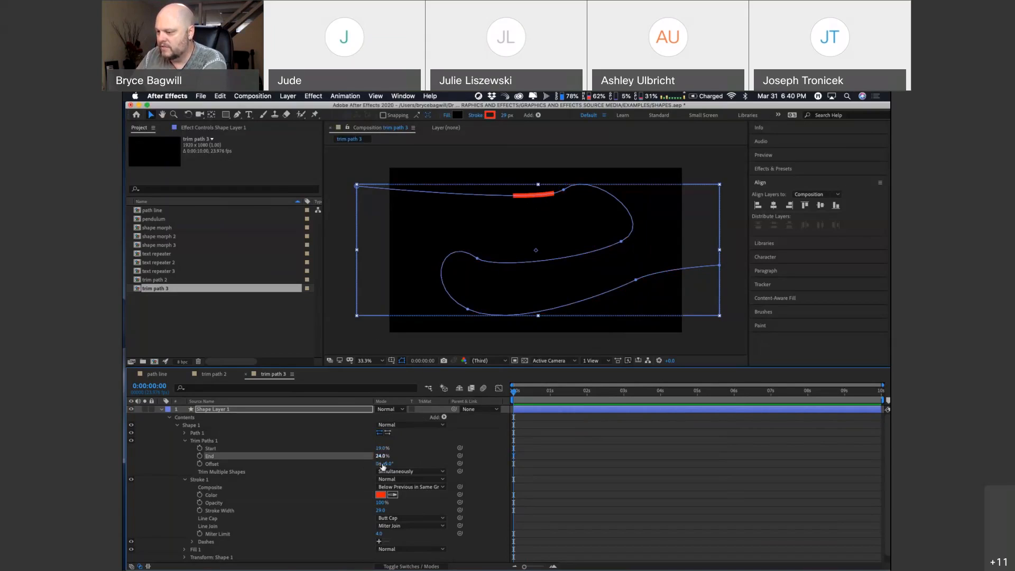
pyautogui.click(387, 464)
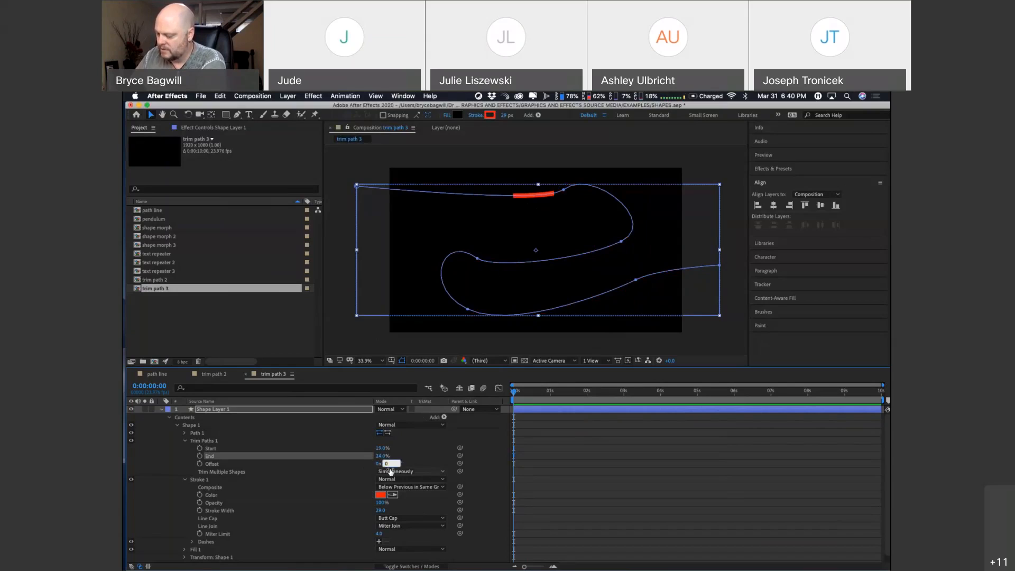
pyautogui.write('5')
pyautogui.press('Return')
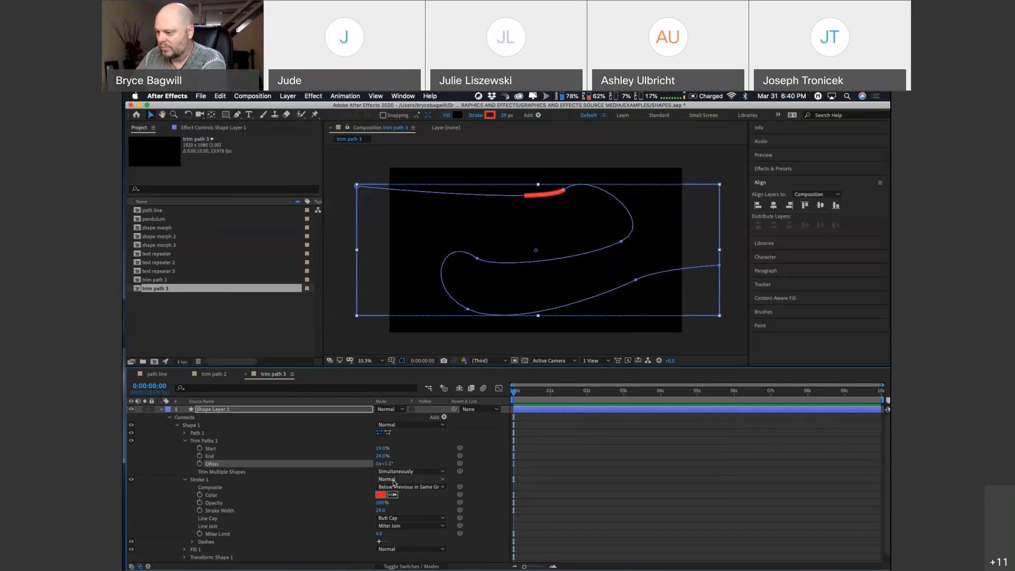
# Step: Try a trim Start of 12%, and undo it together with the Offset change
pyautogui.moveTo(381, 452)
pyautogui.mouseDown()
pyautogui.moveTo(370, 451)
pyautogui.moveTo(387, 459)
pyautogui.mouseUp()
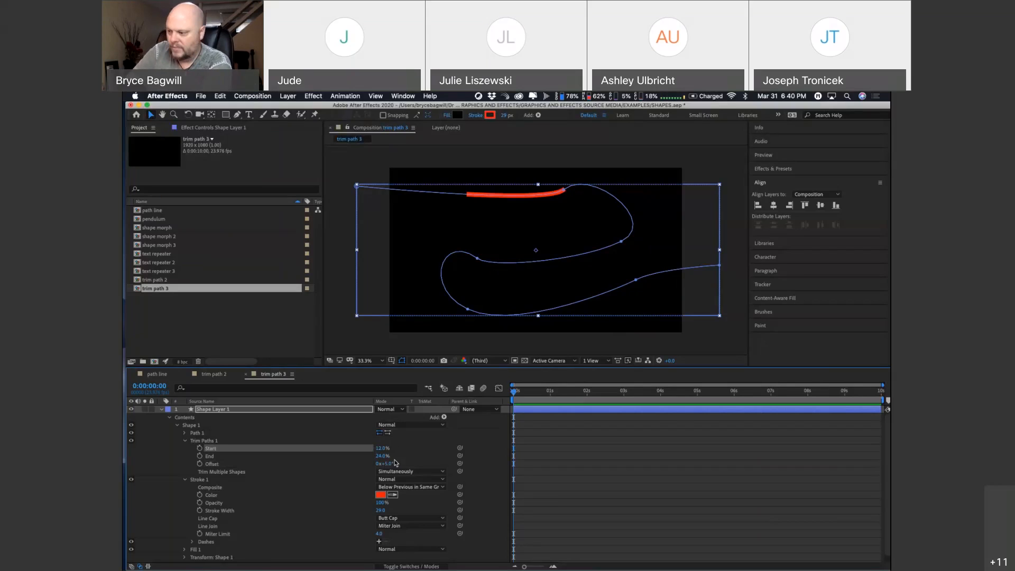
pyautogui.hotkey('ctrl', 'z')
pyautogui.hotkey('ctrl', 'z')
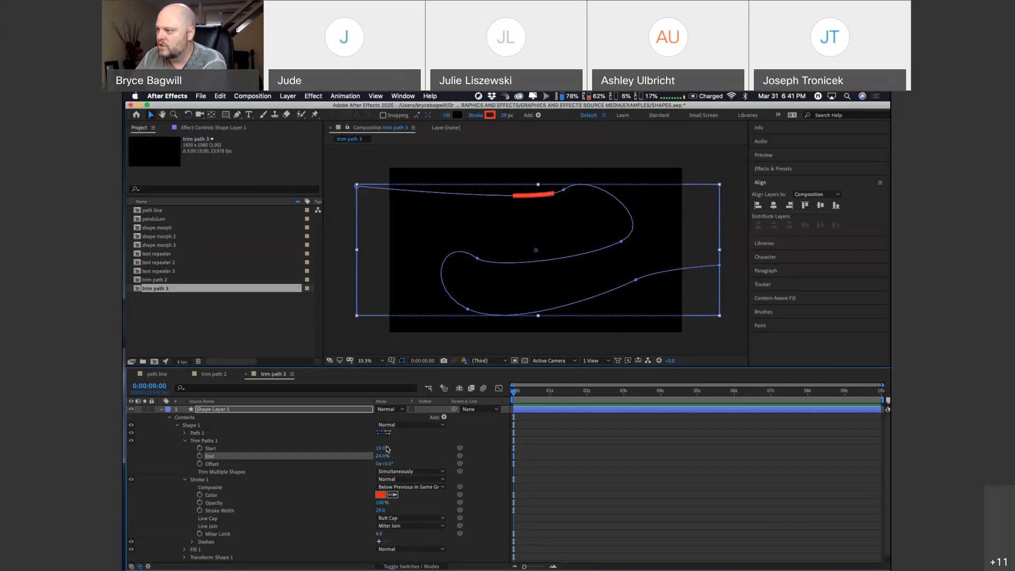
# Step: Set the Trim Paths Start to 0% and End to 4% so the segment sits just outside the frame
pyautogui.moveTo(388, 448)
pyautogui.mouseDown()
pyautogui.moveTo(376, 448)
pyautogui.moveTo(383, 458)
pyautogui.mouseUp()
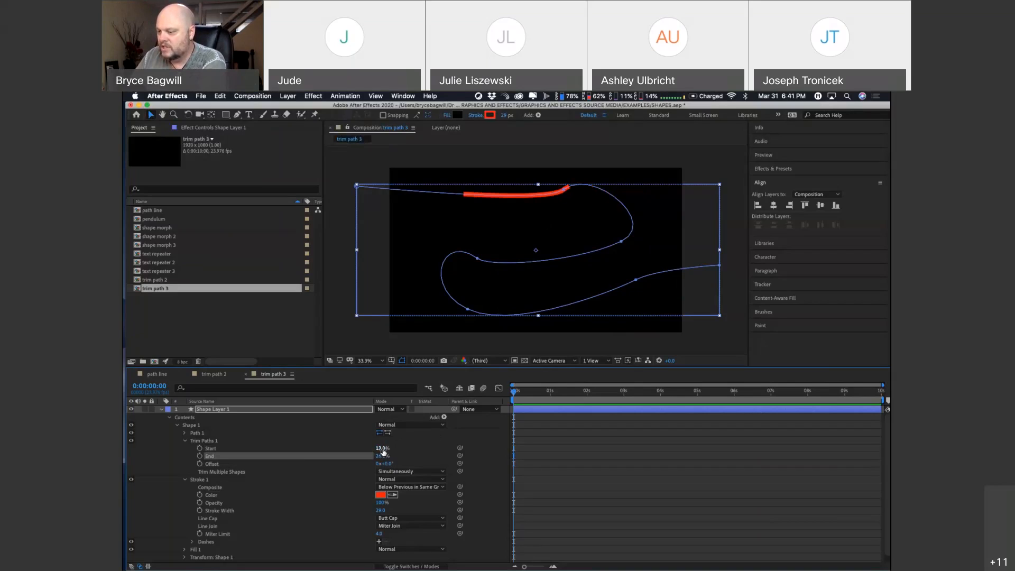
pyautogui.click(383, 449)
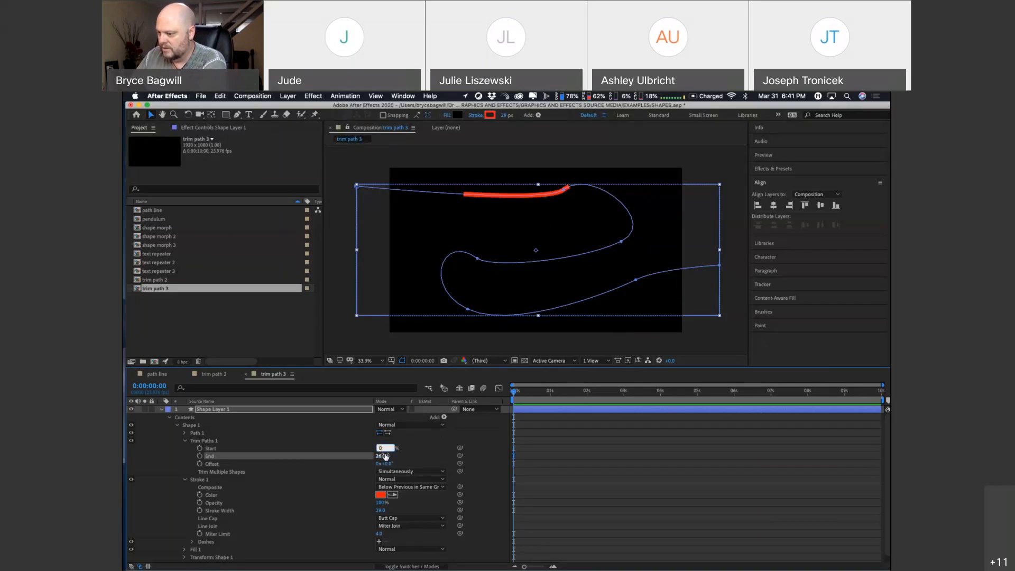
pyautogui.press('Return')
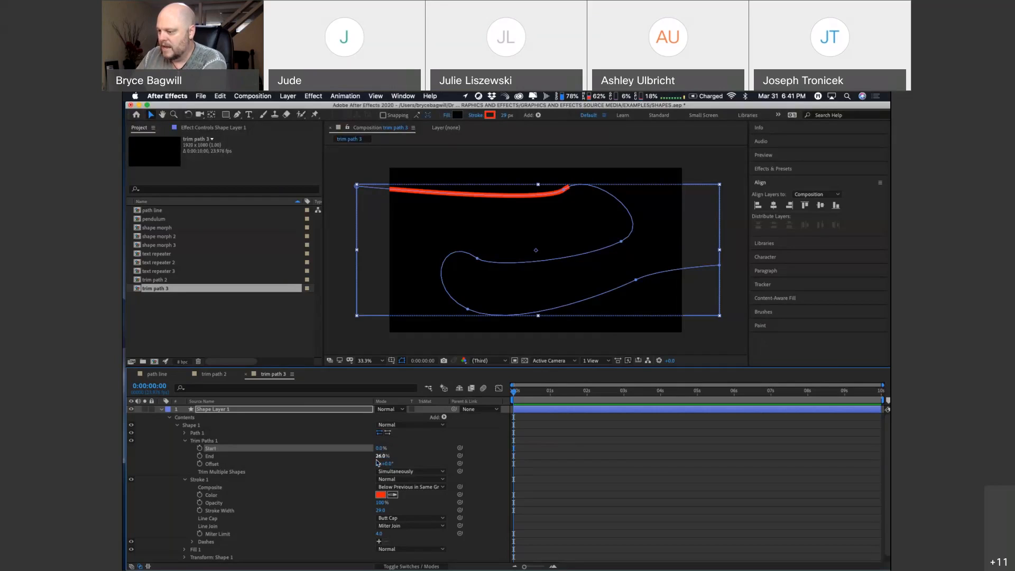
pyautogui.click(381, 456)
pyautogui.write('5')
pyautogui.press('Return')
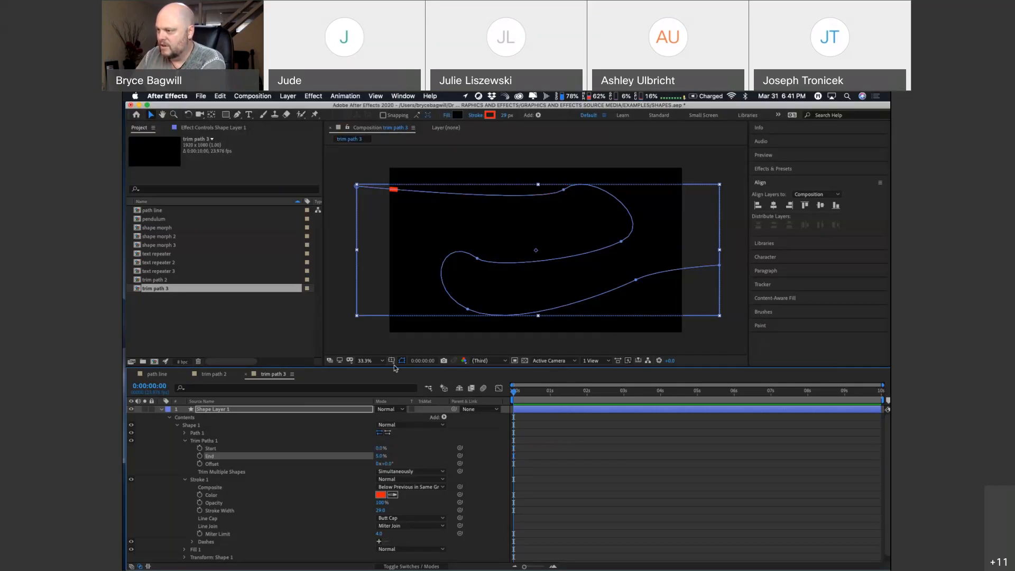
pyautogui.click(380, 455)
pyautogui.write('4')
pyautogui.press('Return')
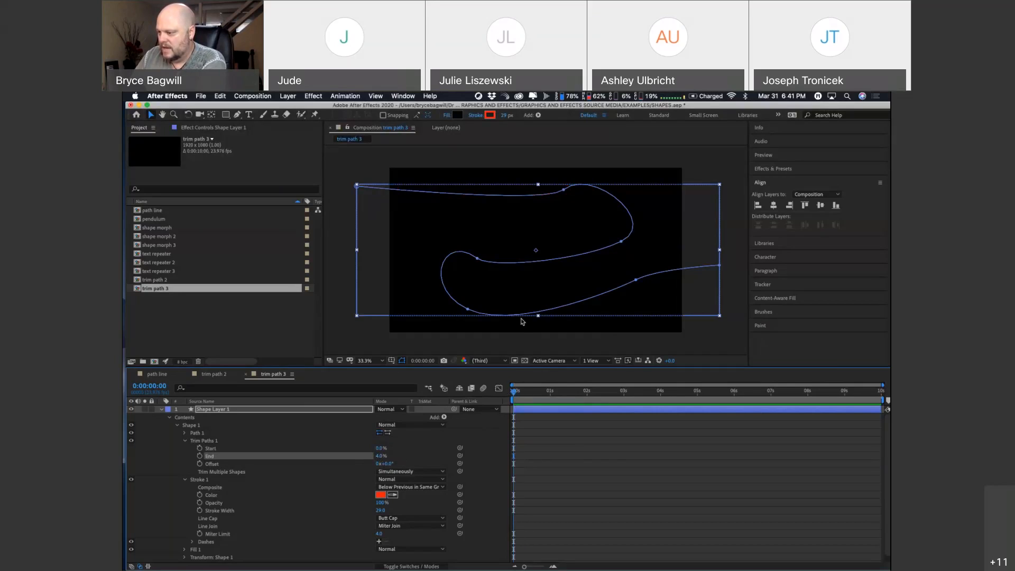
# Step: Set keyframes for the Trim Paths End and Start values at the beginning of the timeline
pyautogui.moveTo(528, 397); pyautogui.dragTo(534, 394)
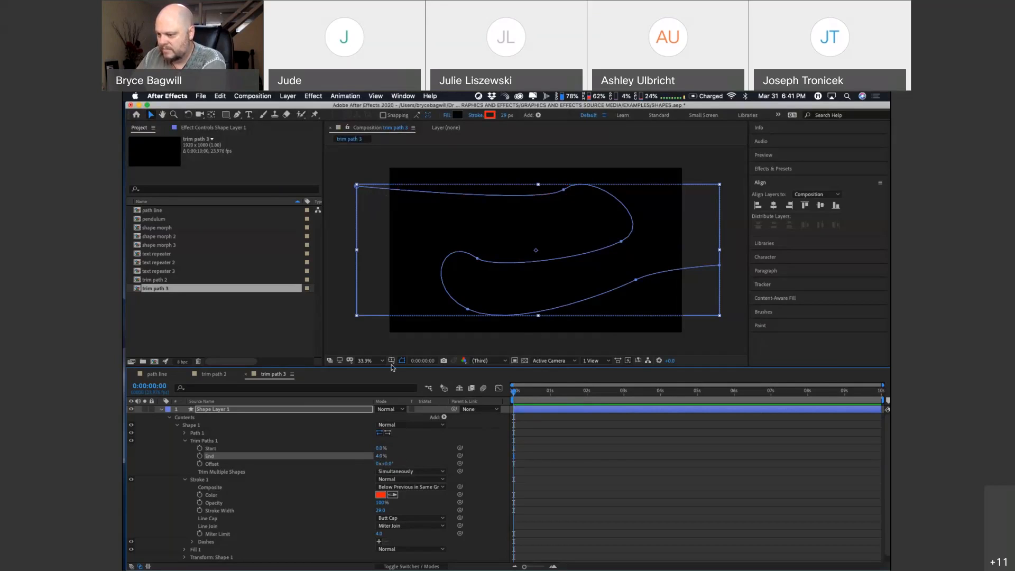
pyautogui.click(200, 455)
pyautogui.click(199, 448)
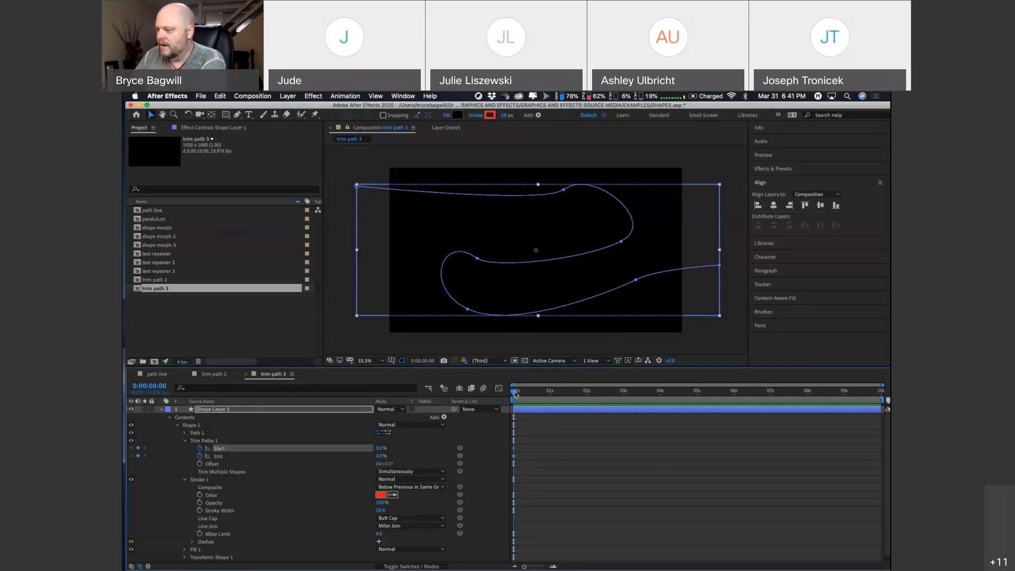
# Step: At 2 seconds, keyframe the Trim Paths End at 100% and Start at 96%
pyautogui.moveTo(515, 392); pyautogui.dragTo(588, 393)
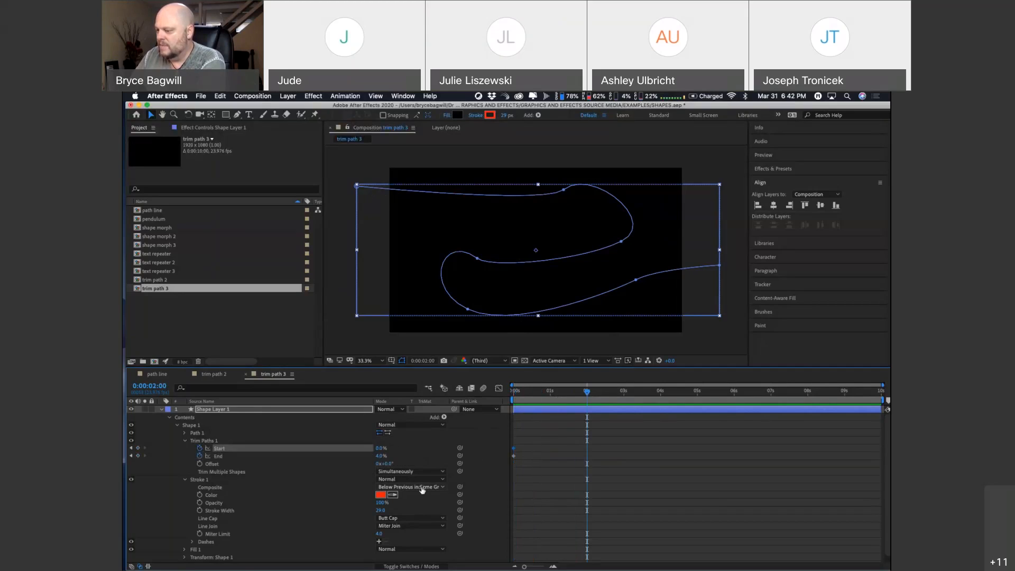
pyautogui.click(381, 456)
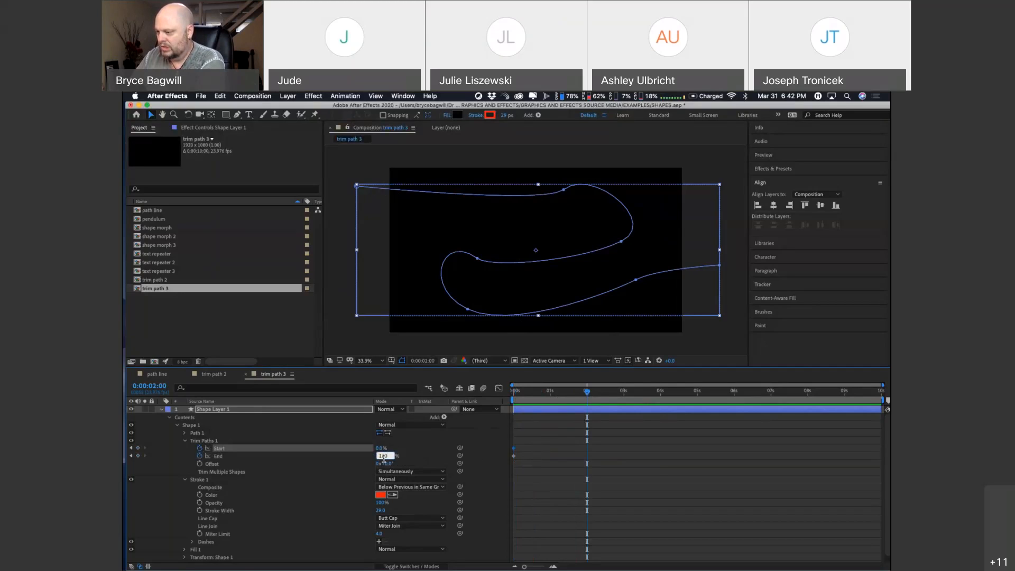
pyautogui.write('100')
pyautogui.press('Return')
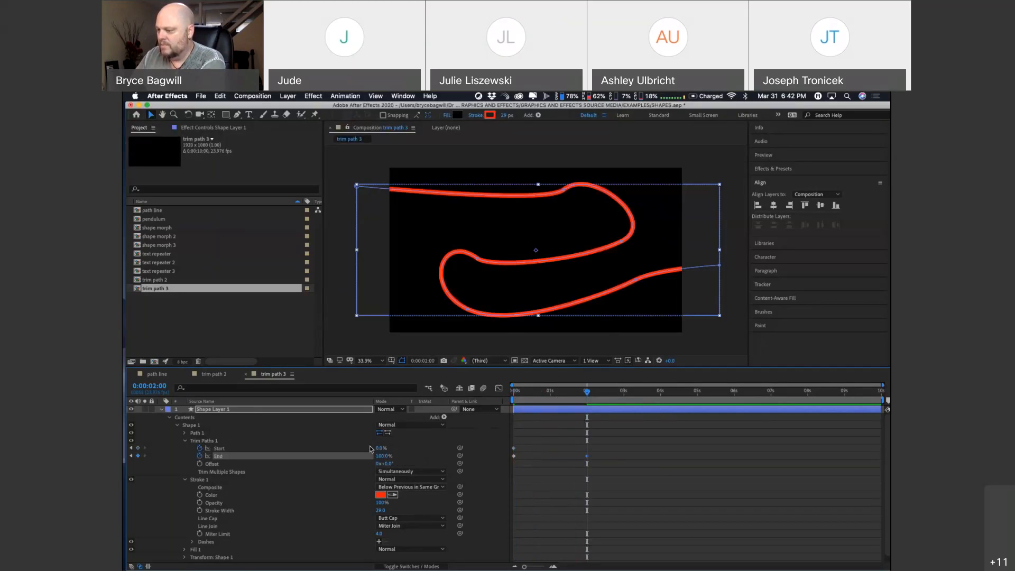
pyautogui.click(378, 448)
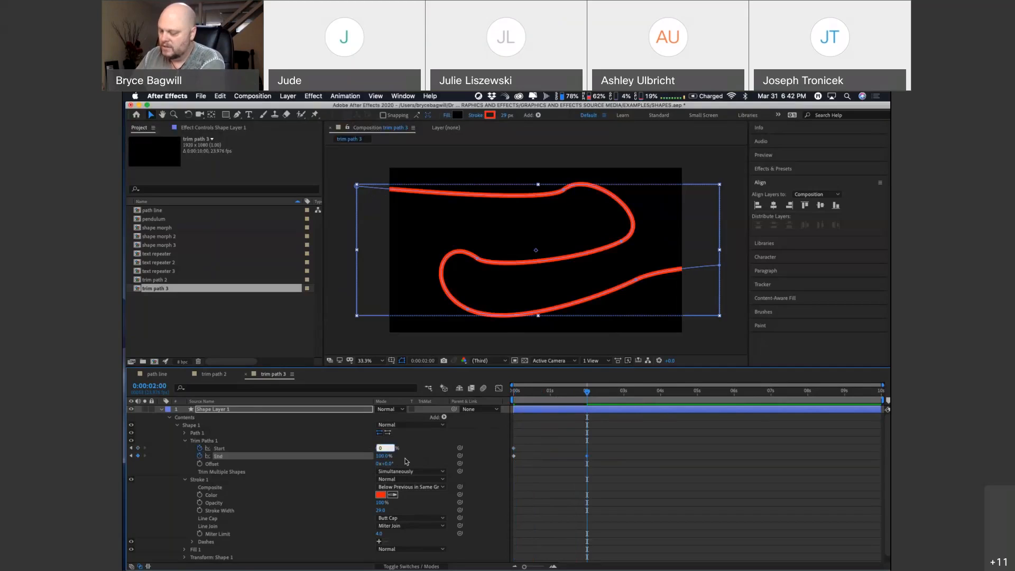
pyautogui.write('96')
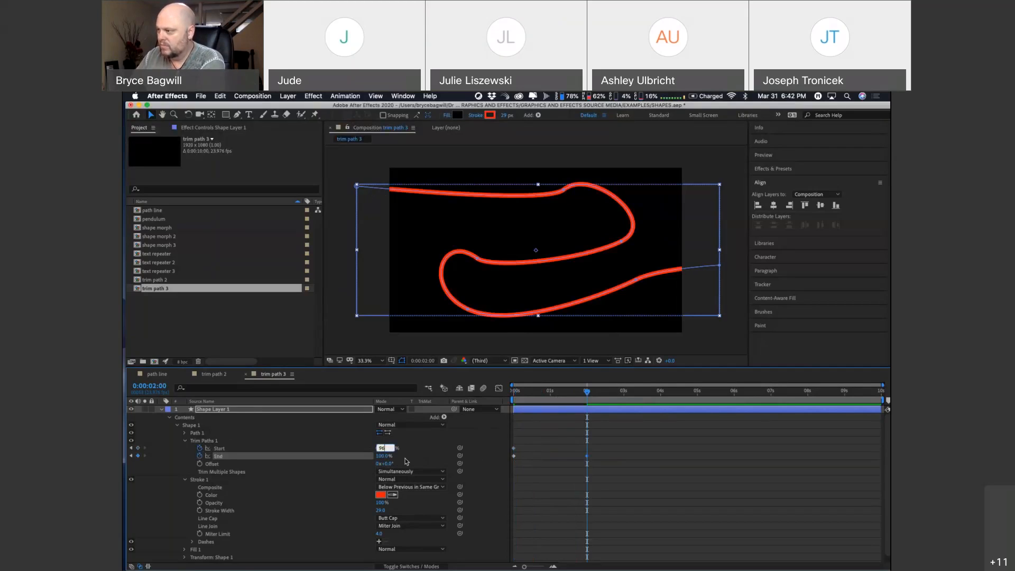
pyautogui.press('Return')
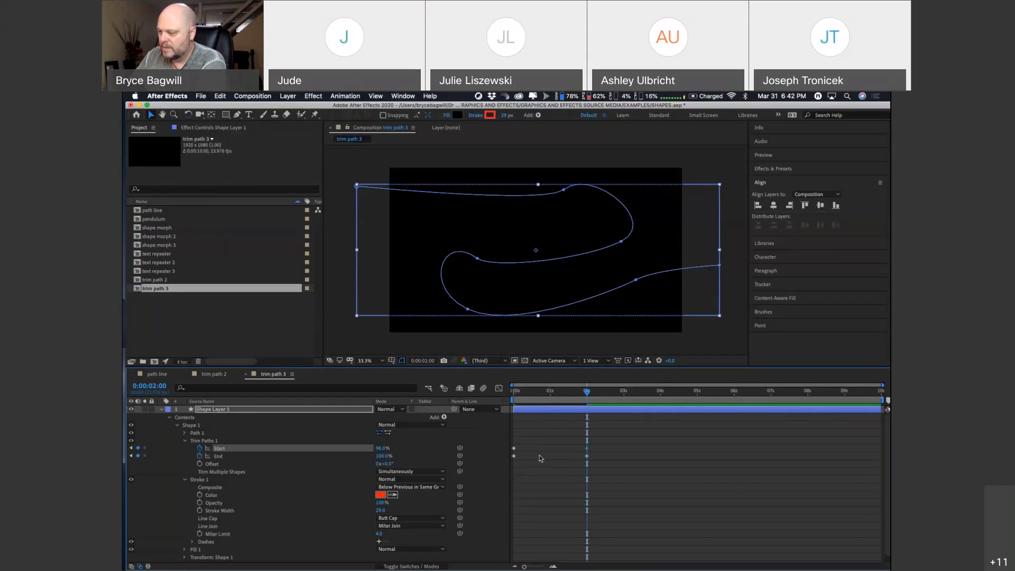
# Step: Try Round Join and Bevel Join on the visible red segment's stroke, and return the line join to Miter Join
pyautogui.click(576, 393)
pyautogui.moveTo(576, 394)
pyautogui.mouseDown()
pyautogui.moveTo(514, 393)
pyautogui.moveTo(588, 401)
pyautogui.moveTo(554, 399)
pyautogui.mouseUp()
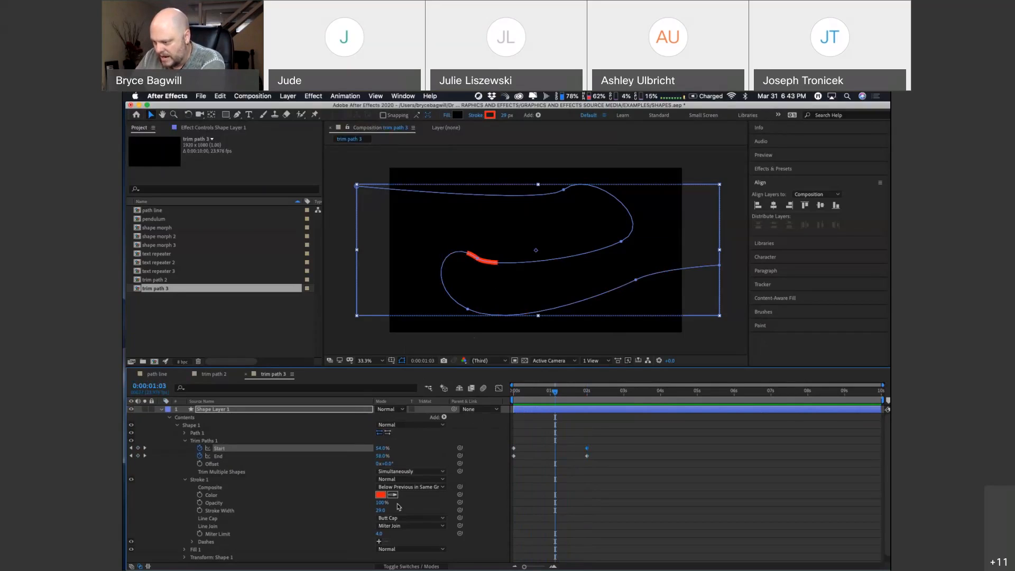
pyautogui.click(397, 526)
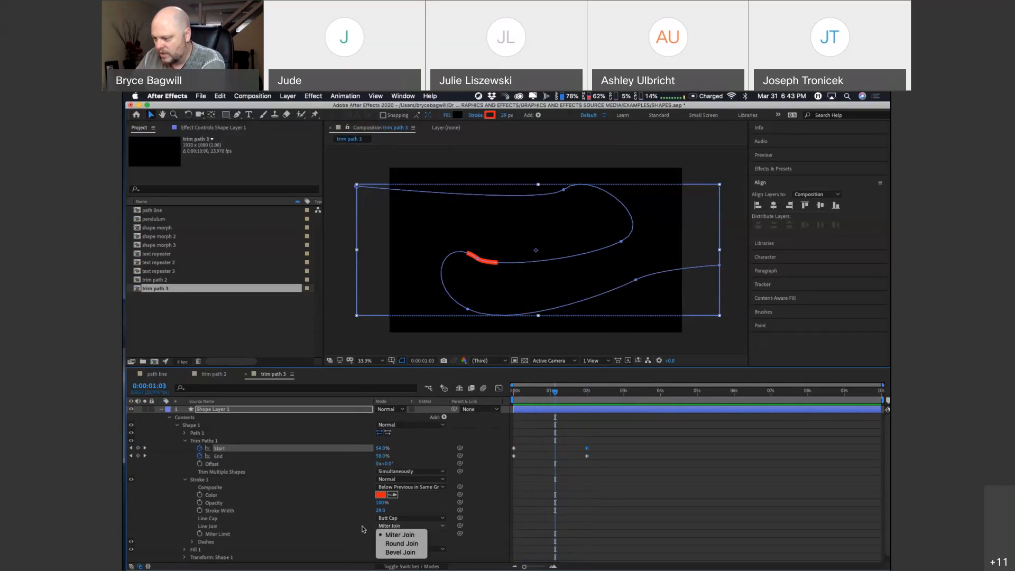
pyautogui.click(402, 544)
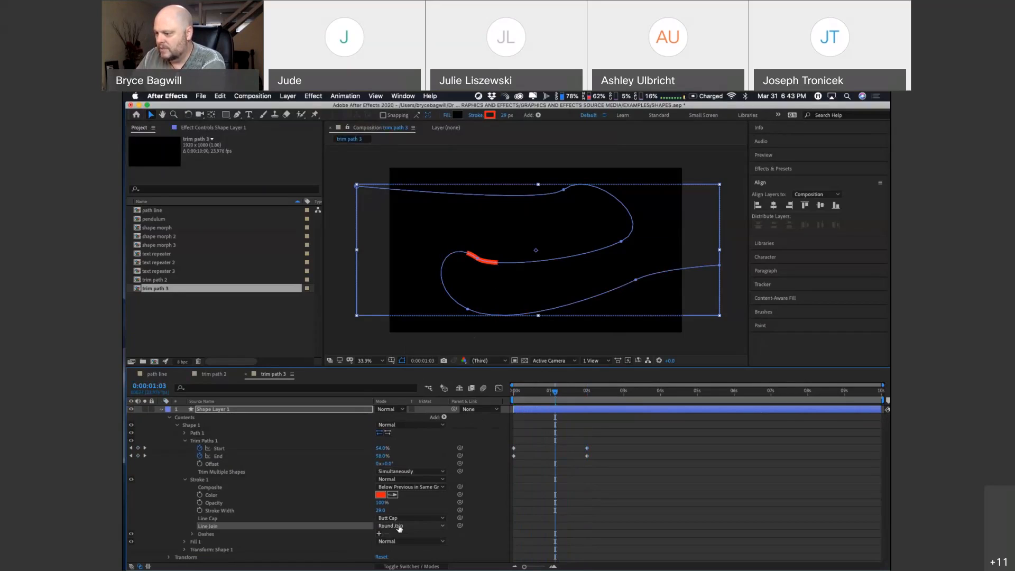
pyautogui.click(399, 527)
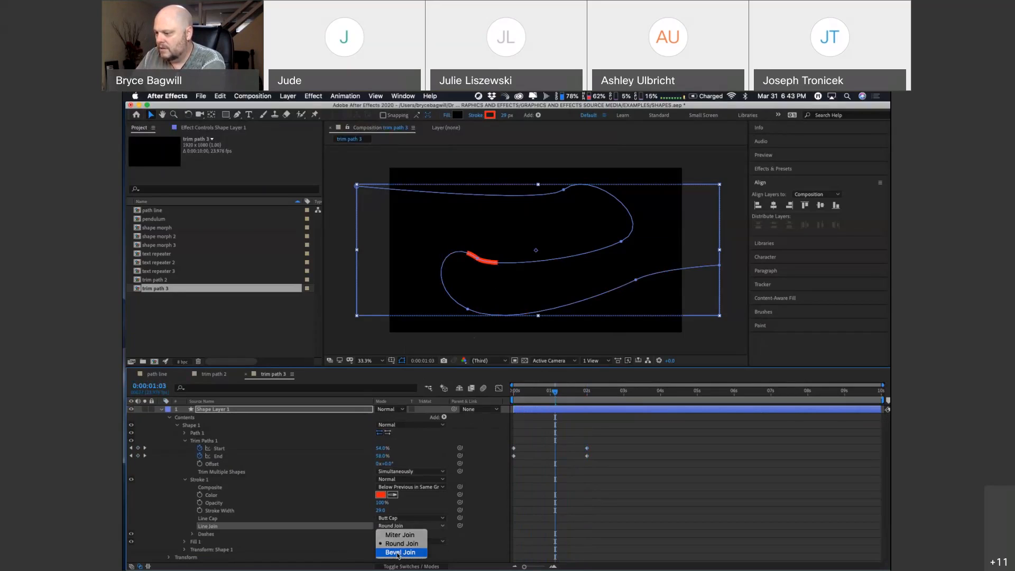
pyautogui.click(398, 552)
pyautogui.click(396, 528)
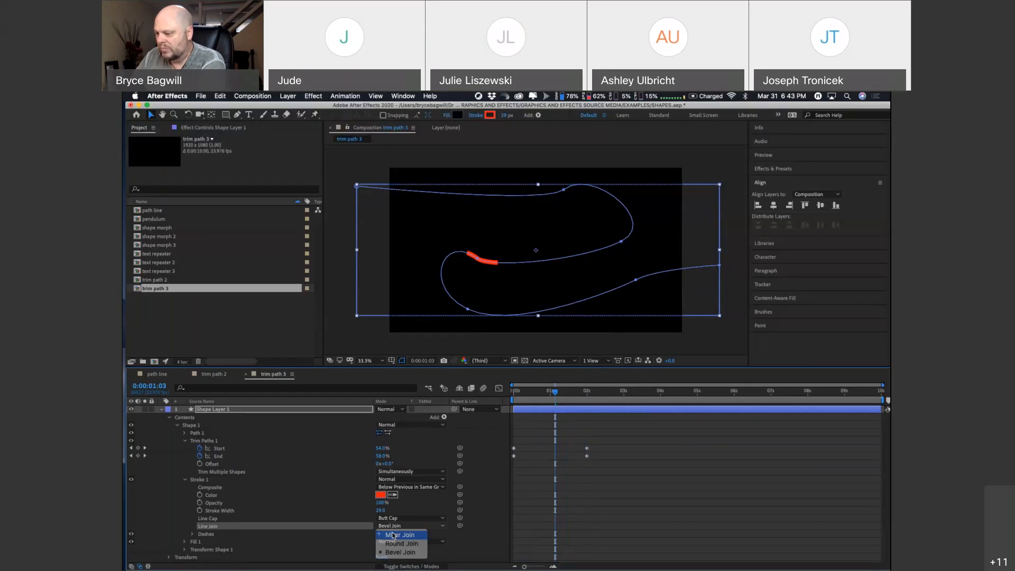
pyautogui.click(393, 534)
# Step: Give the red stroke rounded ends by setting its line cap to Round Cap
pyautogui.click(393, 519)
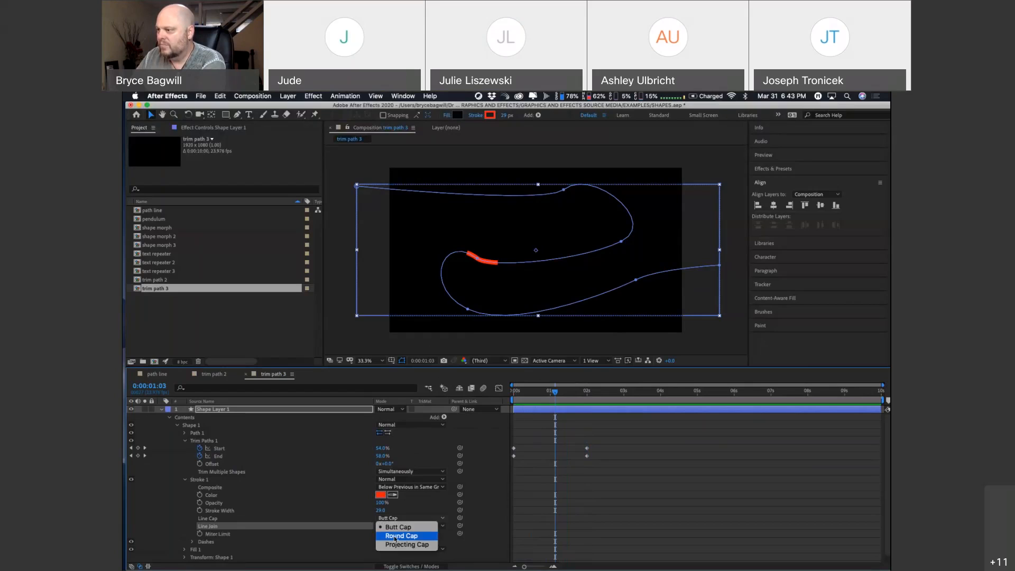
pyautogui.click(394, 536)
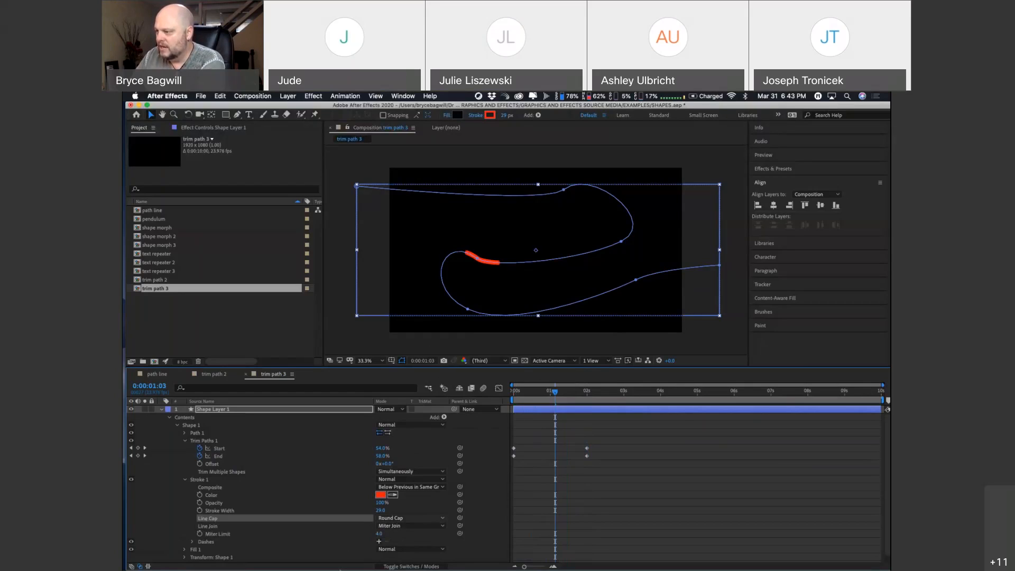
pyautogui.click(382, 361)
pyautogui.click(376, 373)
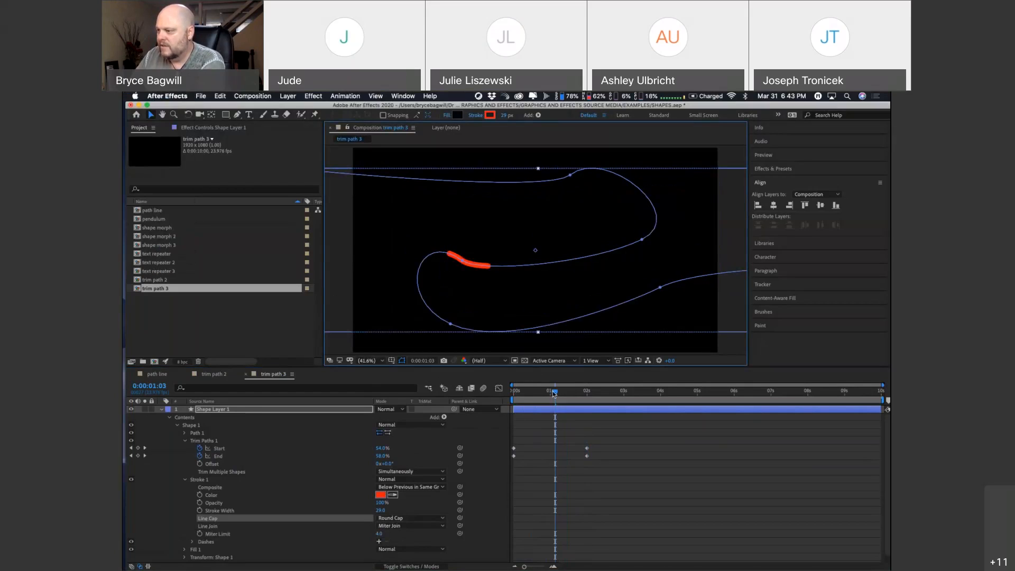
# Step: End the work area at 3 seconds and preview the red line animation
pyautogui.moveTo(553, 393)
pyautogui.mouseDown()
pyautogui.moveTo(544, 393)
pyautogui.moveTo(572, 395)
pyautogui.moveTo(516, 392)
pyautogui.moveTo(624, 398)
pyautogui.mouseUp()
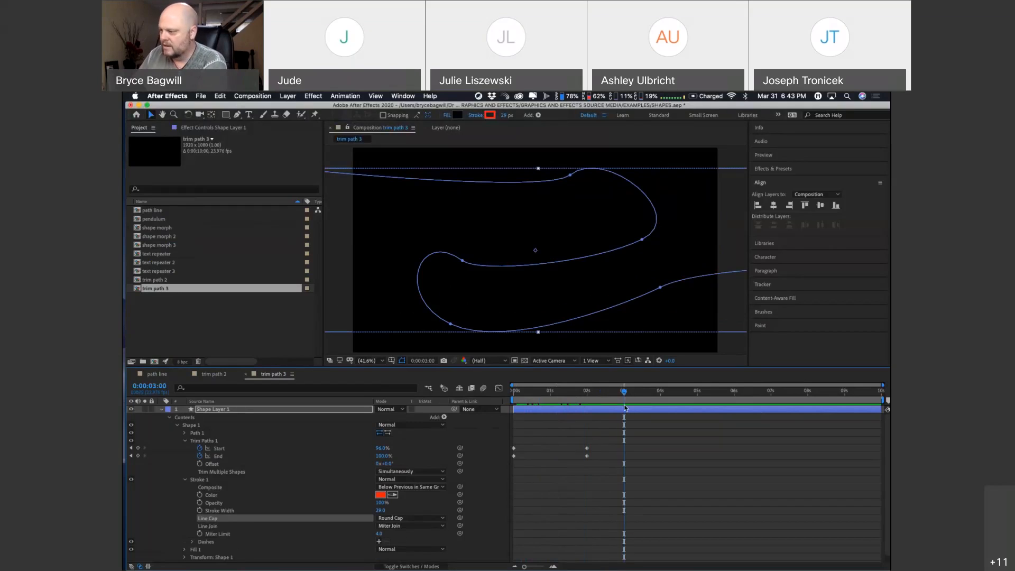
pyautogui.press('n')
pyautogui.press('space')
pyautogui.moveTo(495, 385); pyautogui.dragTo(480, 384)
pyautogui.press('space')
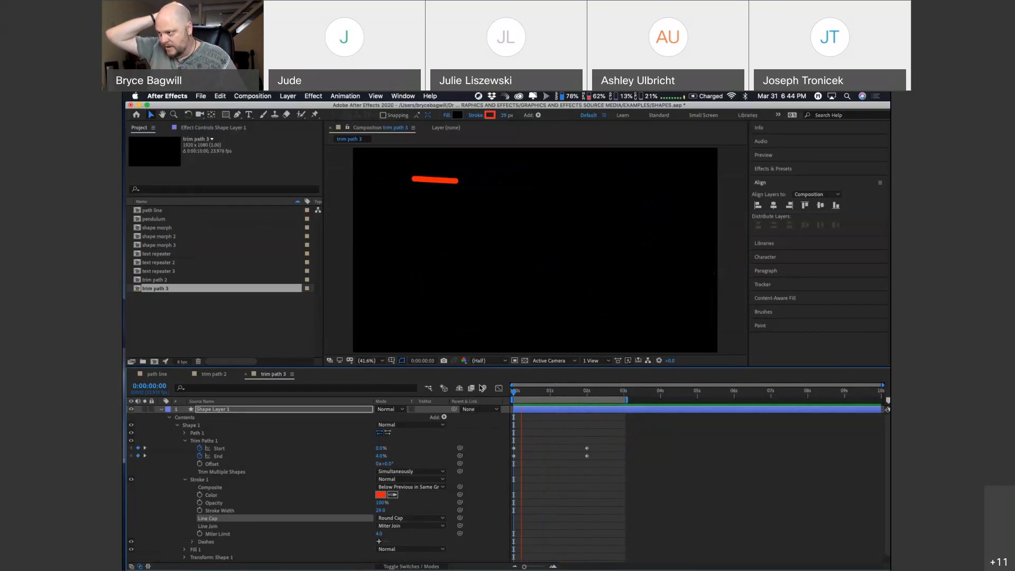
pyautogui.press('space')
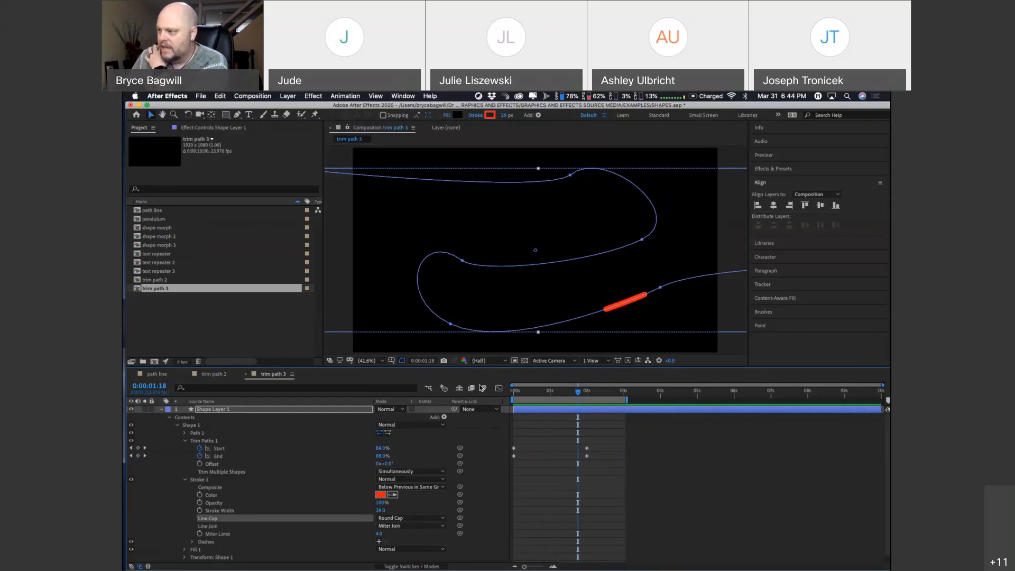
# Step: Scrub through the trim path 3 animation with the layer deselected to examine the segment's motion and its keyframed trim values
pyautogui.click(162, 413)
pyautogui.click(242, 446)
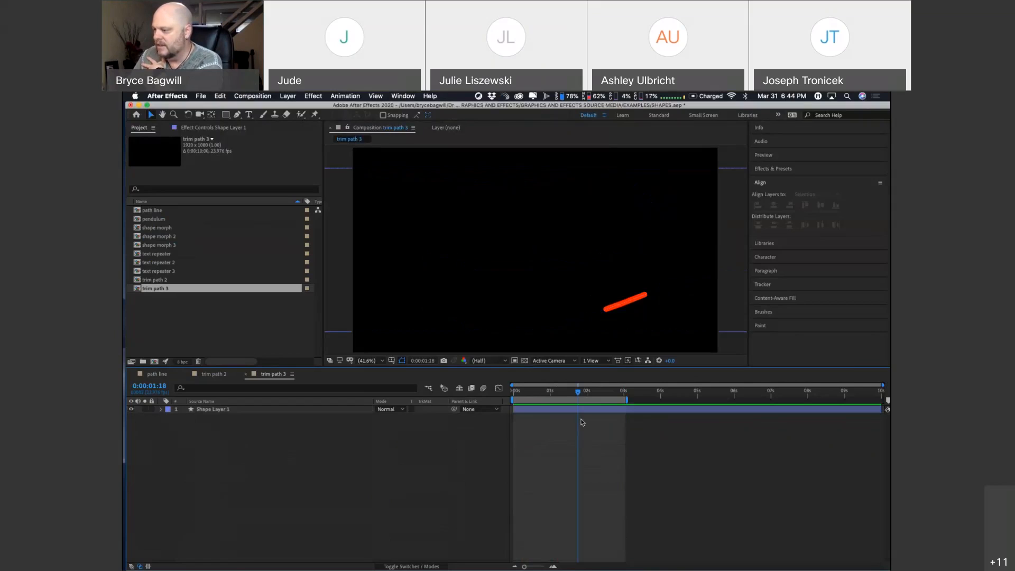
pyautogui.moveTo(561, 391)
pyautogui.mouseDown()
pyautogui.moveTo(514, 390)
pyautogui.moveTo(611, 395)
pyautogui.moveTo(528, 392)
pyautogui.mouseUp()
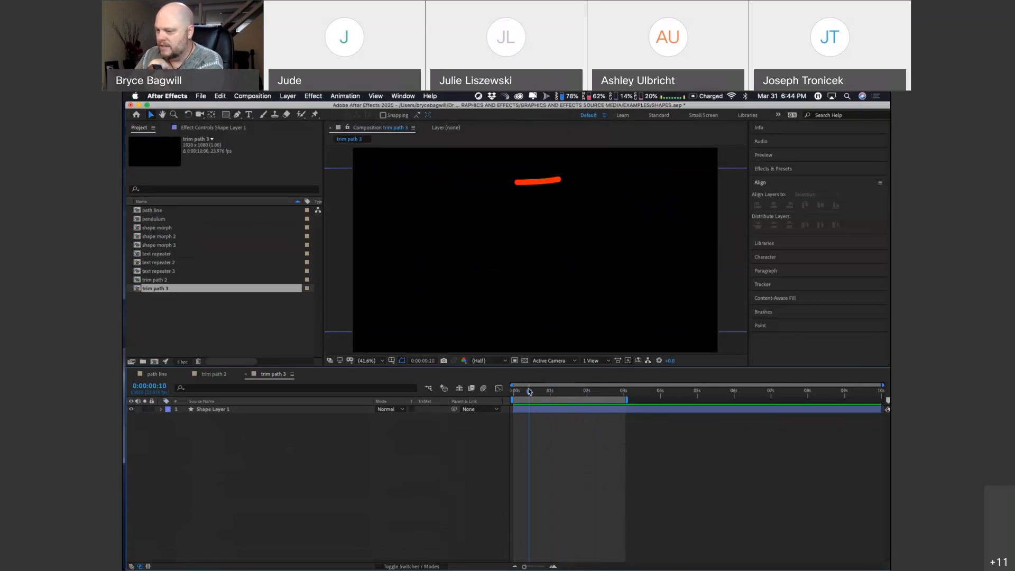
pyautogui.click(161, 410)
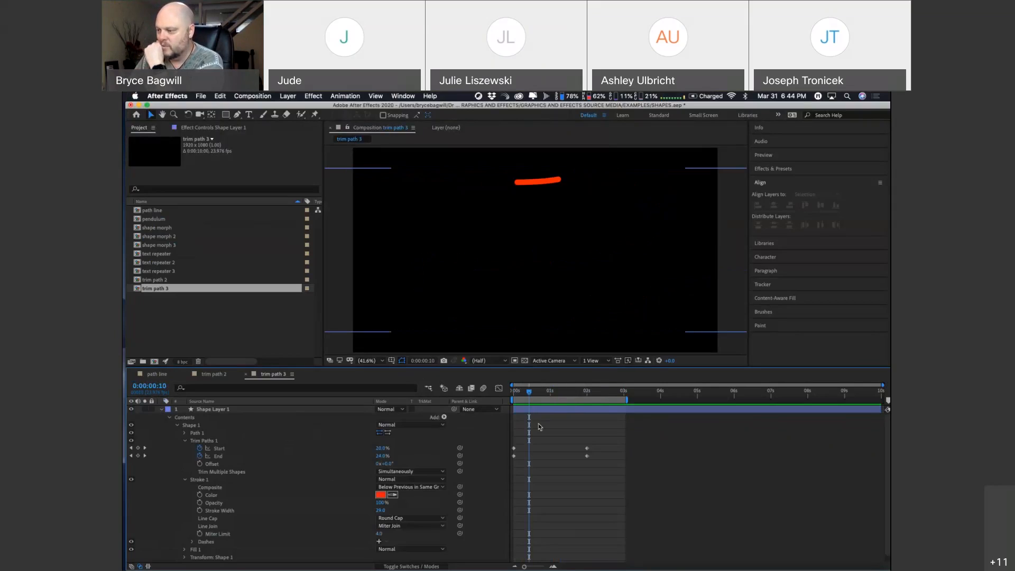
pyautogui.moveTo(529, 391)
pyautogui.mouseDown()
pyautogui.moveTo(553, 397)
pyautogui.moveTo(528, 394)
pyautogui.moveTo(537, 394)
pyautogui.mouseUp()
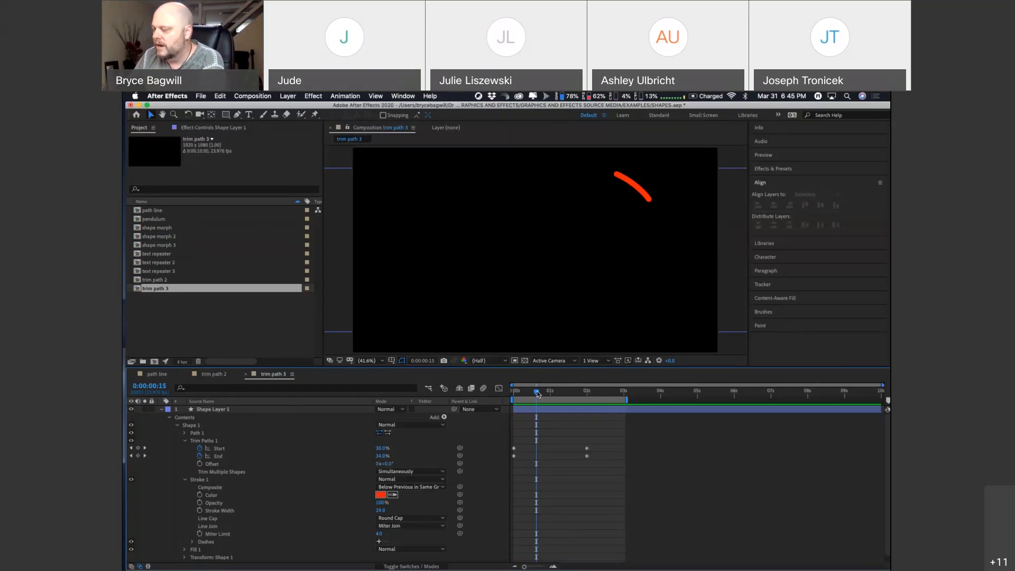
pyautogui.moveTo(537, 393); pyautogui.dragTo(531, 394)
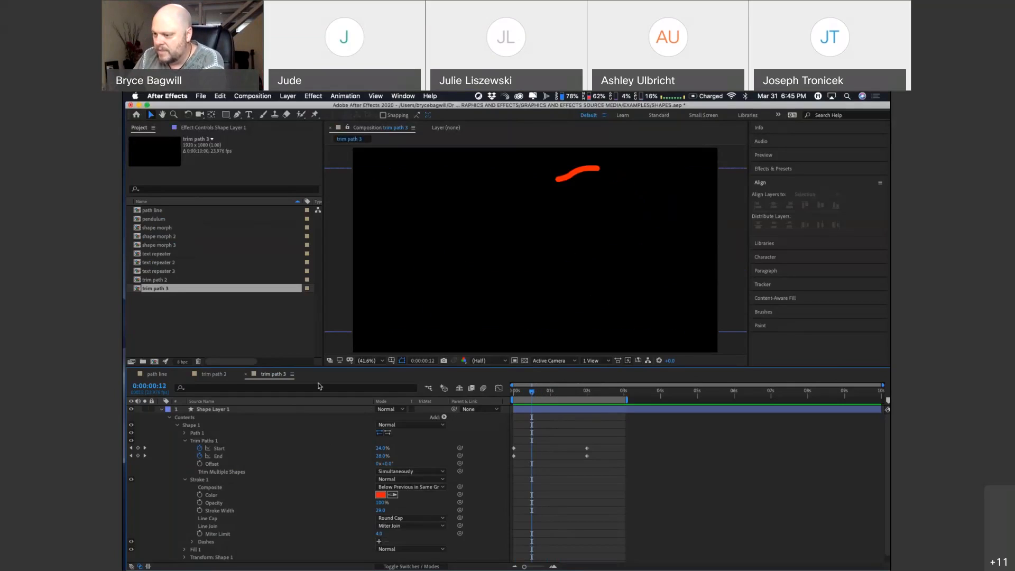
# Step: Switch to the trim path 2 composition and preview its purple line animation for comparison
pyautogui.click(228, 375)
pyautogui.click(545, 393)
pyautogui.moveTo(545, 393); pyautogui.dragTo(529, 393)
pyautogui.press('space')
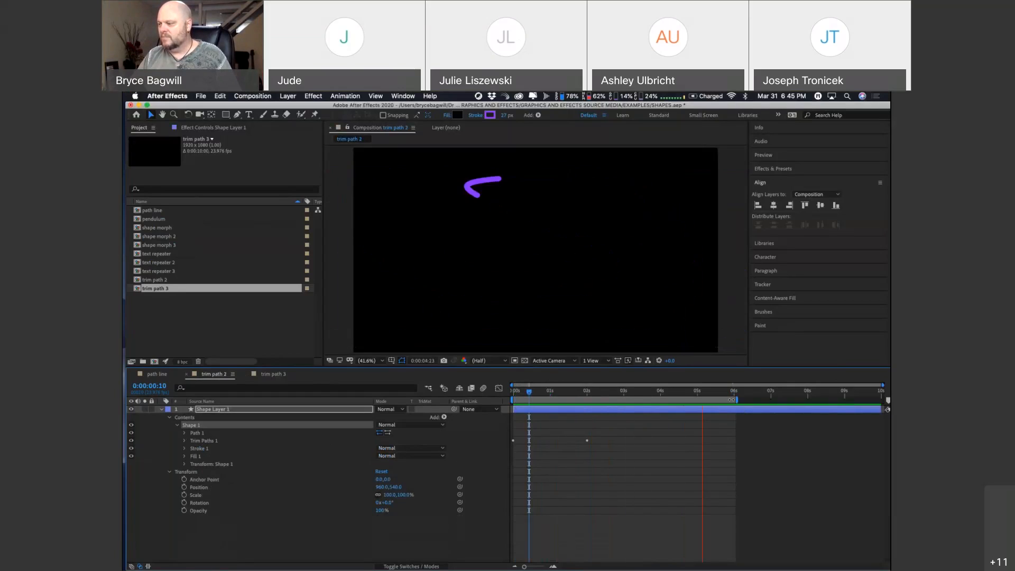
pyautogui.click(738, 409)
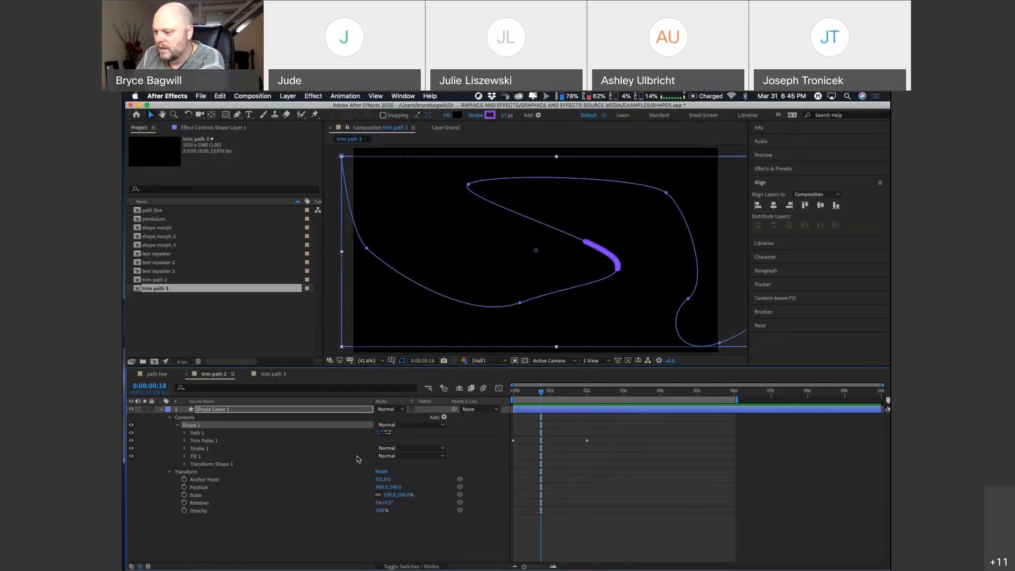
# Step: Examine the purple shape's transform, fill, stroke and Trim Paths settings, including the expressions on Start and End
pyautogui.click(185, 463)
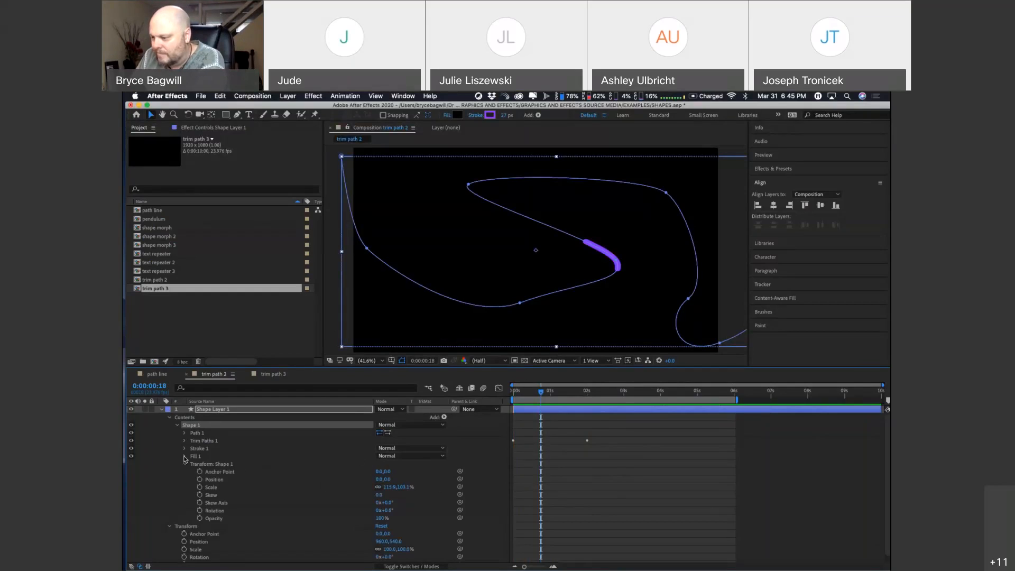
pyautogui.click(184, 456)
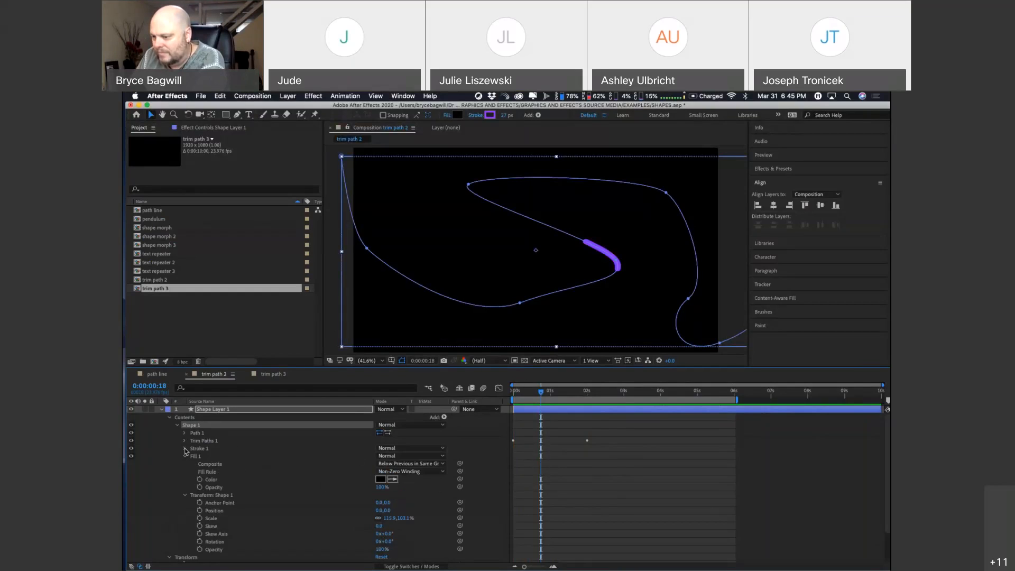
pyautogui.click(184, 448)
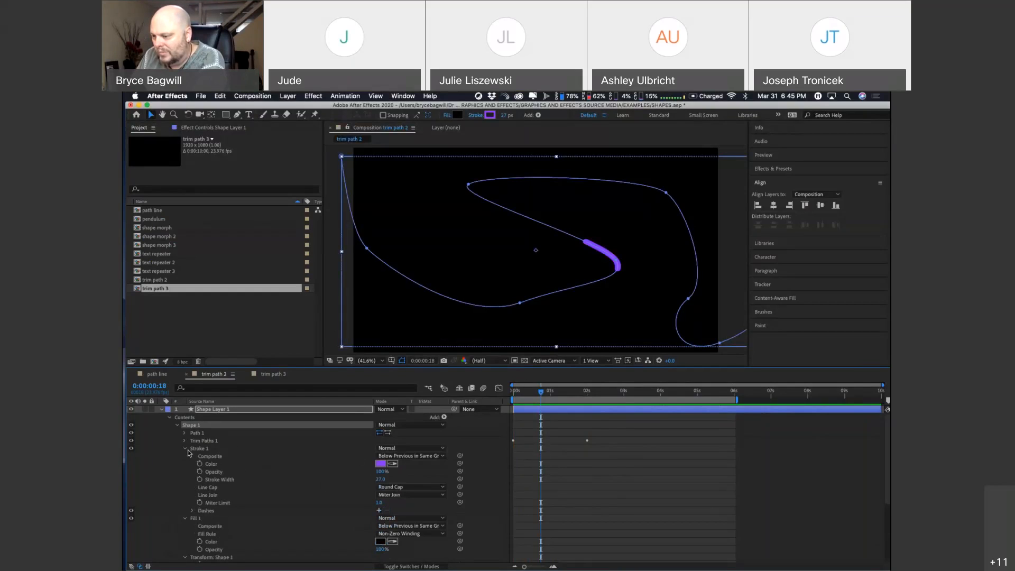
pyautogui.click(185, 440)
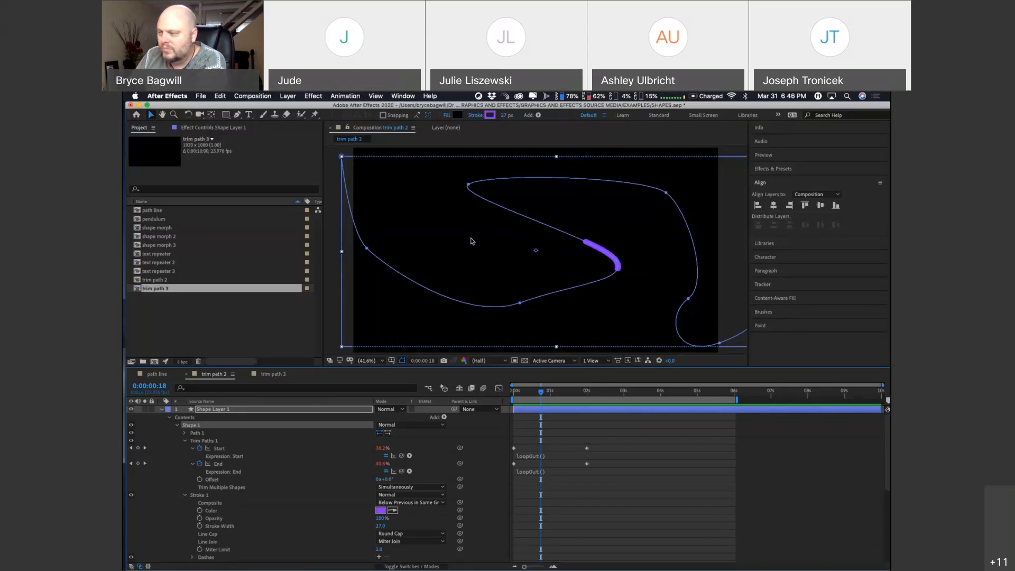
pyautogui.moveTo(540, 393); pyautogui.dragTo(532, 394)
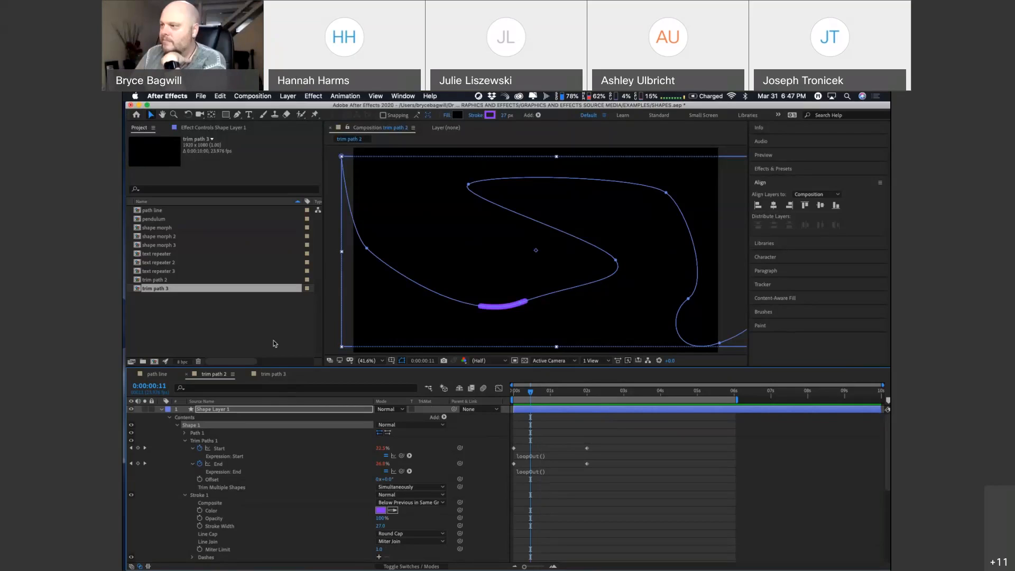
# Step: Examine the purple shape's Fill Options, including the fill types and blending modes, without changing them
pyautogui.click(447, 115)
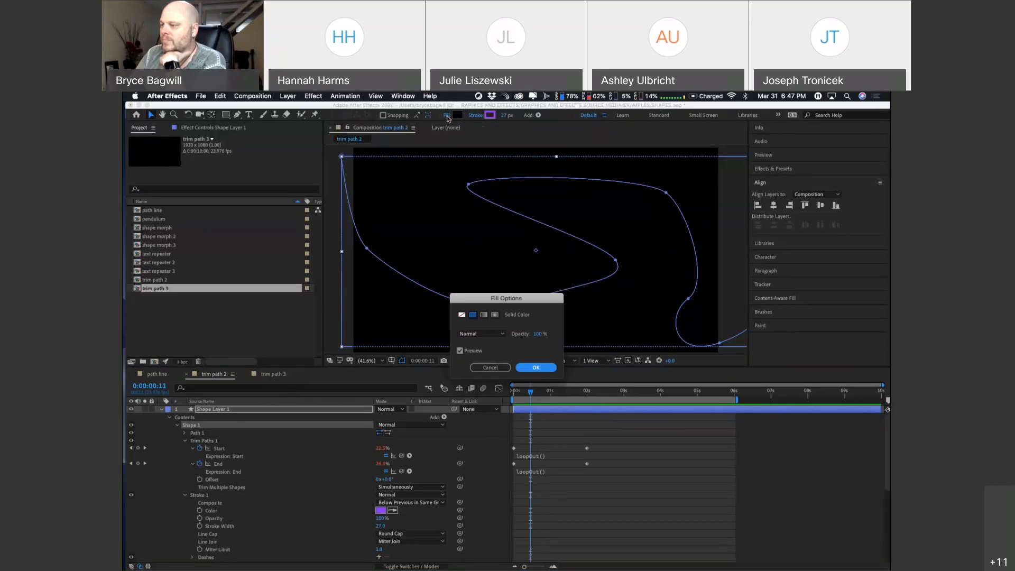
pyautogui.click(502, 334)
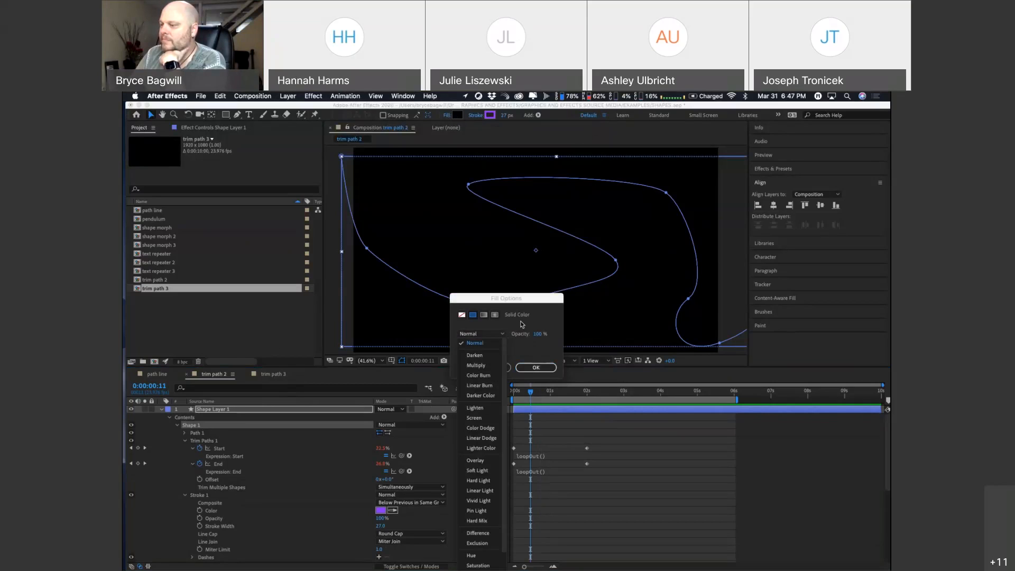
pyautogui.click(520, 324)
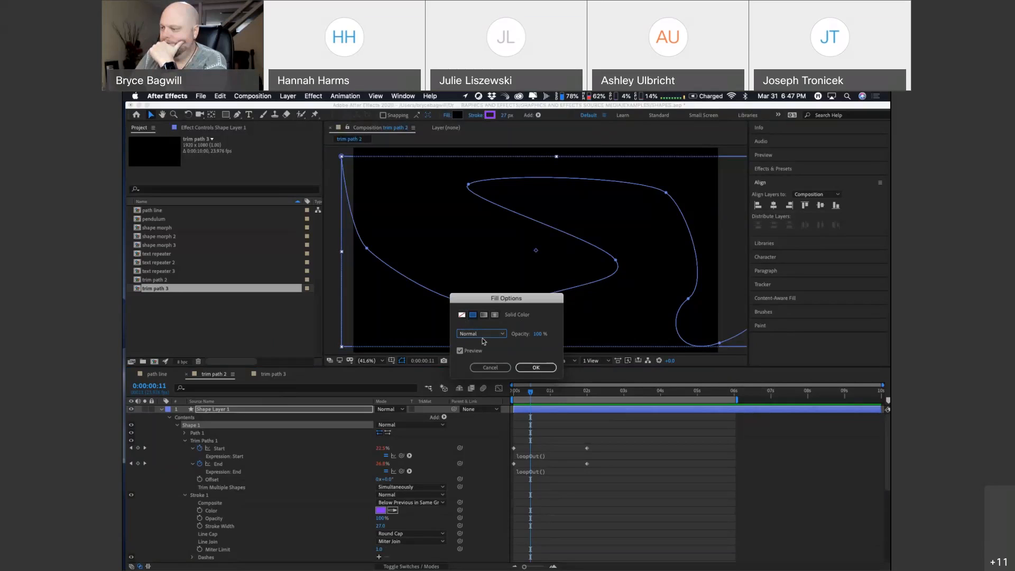
pyautogui.click(503, 369)
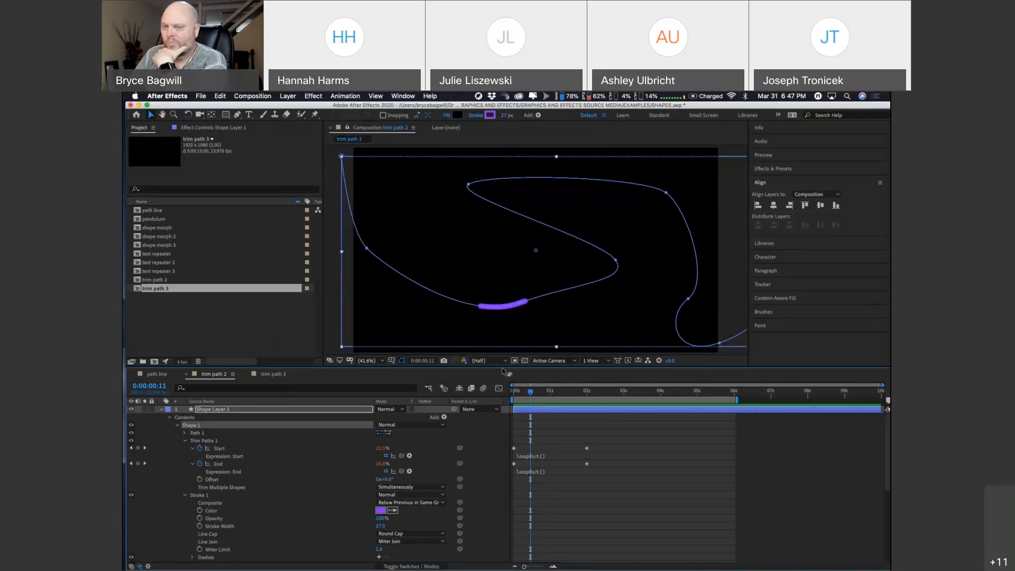
# Step: Scrub trim path 2 from its beginning to about 0:00:01:09 to examine how the purple segment travels along the path
pyautogui.click(535, 393)
pyautogui.moveTo(535, 394); pyautogui.dragTo(516, 393)
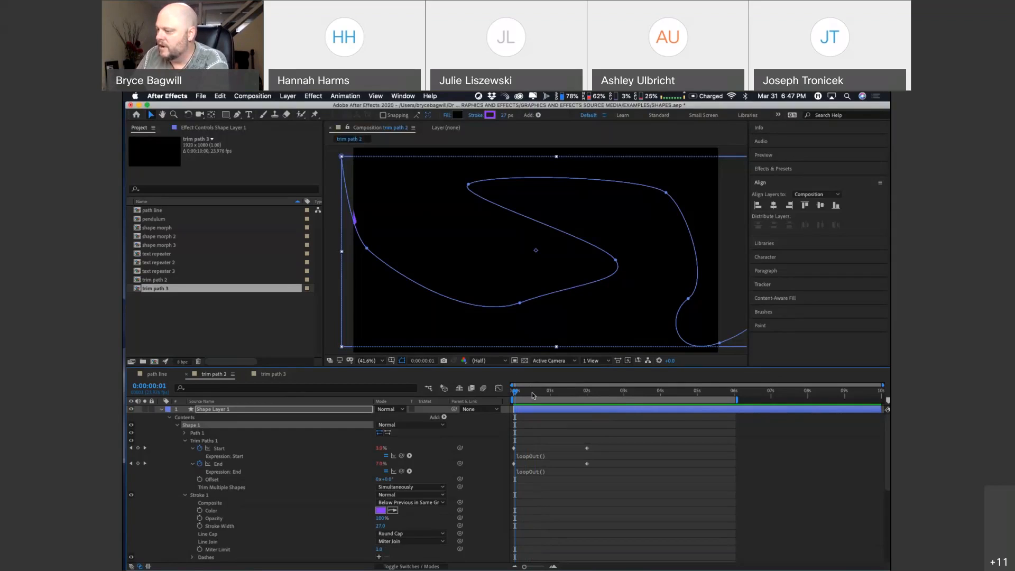
pyautogui.moveTo(518, 392); pyautogui.dragTo(567, 393)
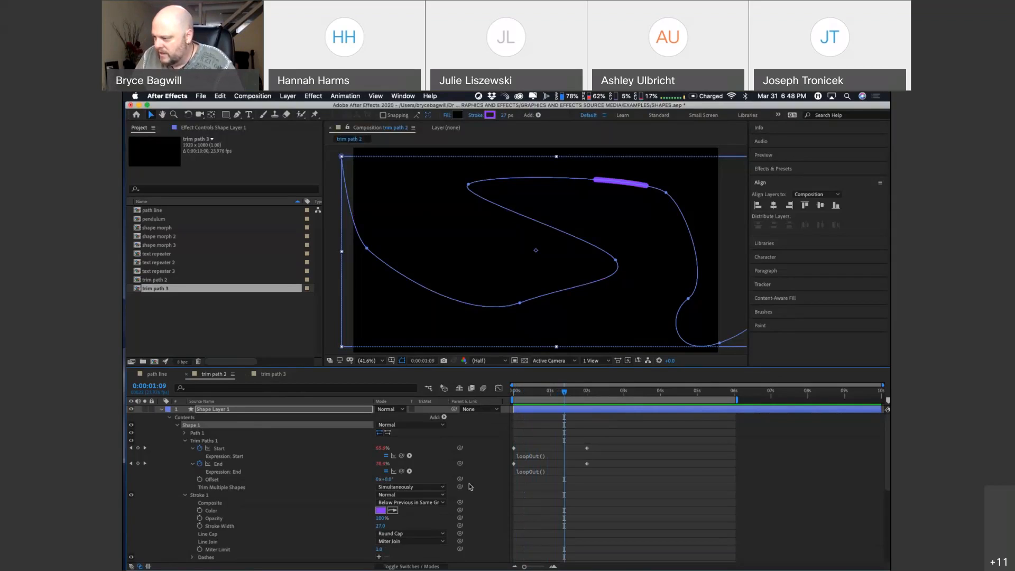
# Step: Preview and scrub trim path 2 past its last keyframes, back to 0:00:00:12, to examine how loopOut() repeats the purple segment's travel
pyautogui.moveTo(536, 392); pyautogui.dragTo(549, 393)
pyautogui.press('space')
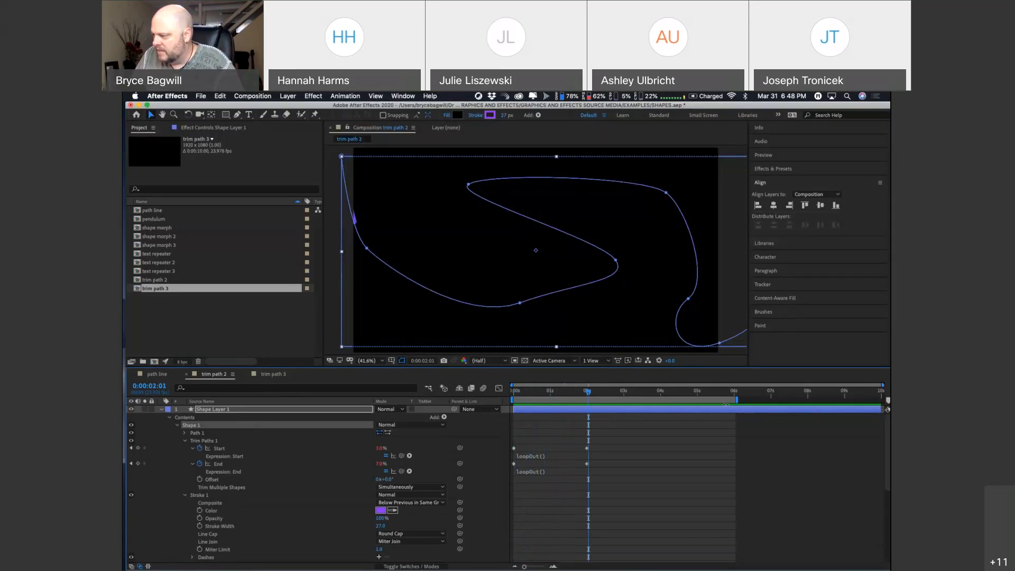
pyautogui.moveTo(596, 393); pyautogui.dragTo(614, 393)
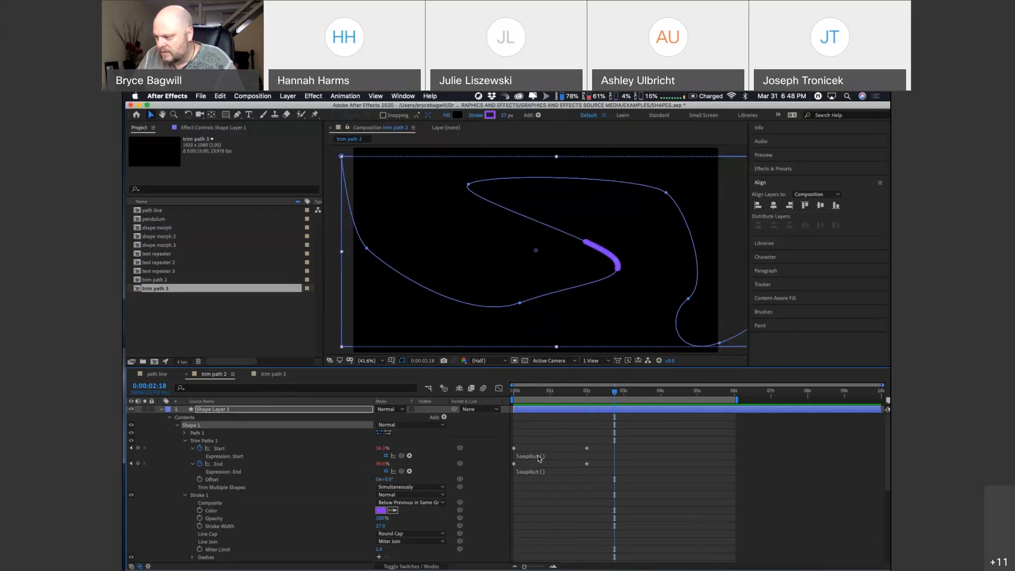
pyautogui.click(526, 394)
pyautogui.moveTo(530, 391); pyautogui.dragTo(532, 394)
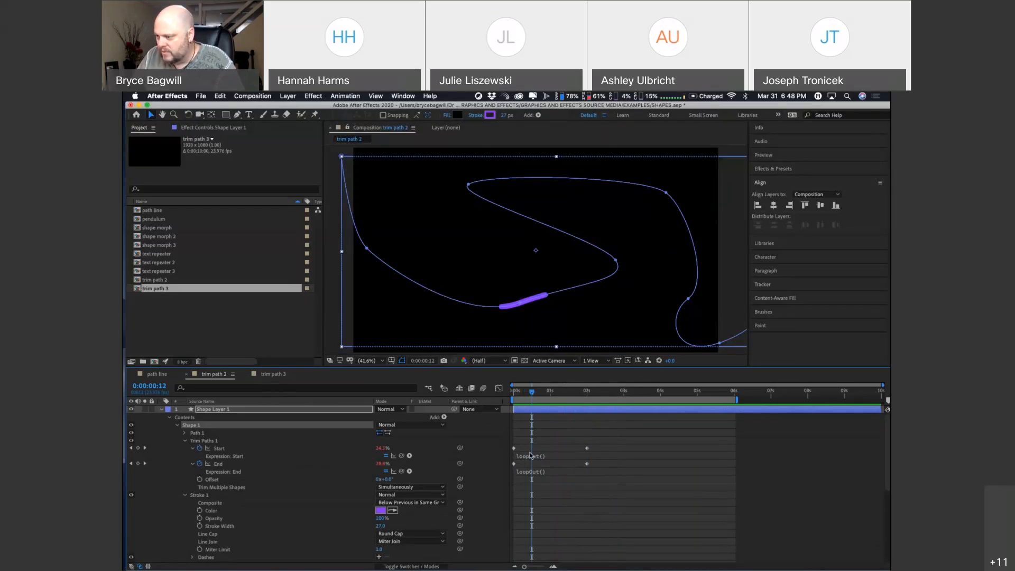
# Step: In the trim path 3 composition, add a loopOut() expression to the Trim Paths Start property
pyautogui.click(281, 377)
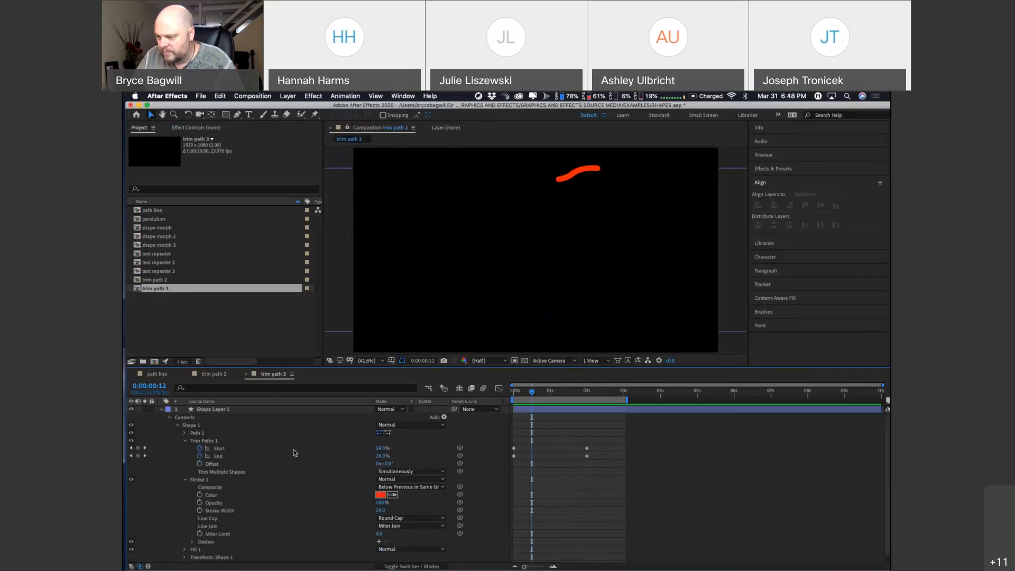
pyautogui.click(218, 448)
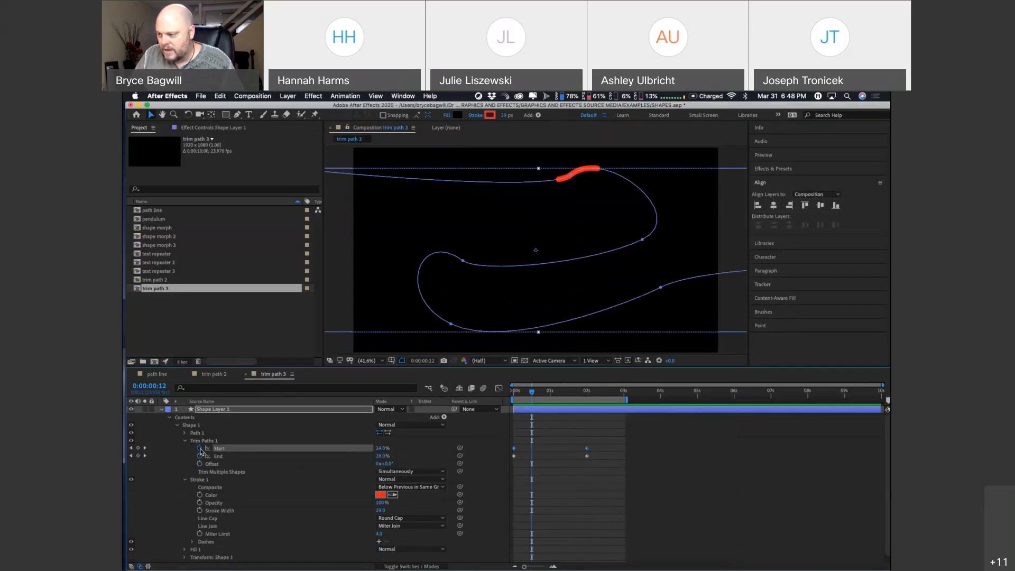
pyautogui.keyDown('alt'); pyautogui.click(200, 450); pyautogui.keyUp('alt')
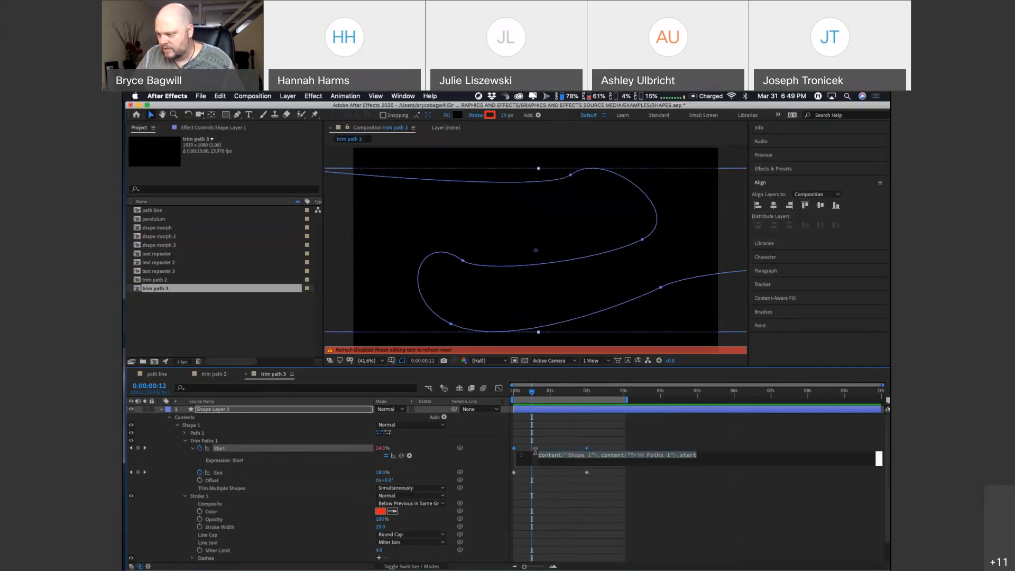
pyautogui.click(221, 374)
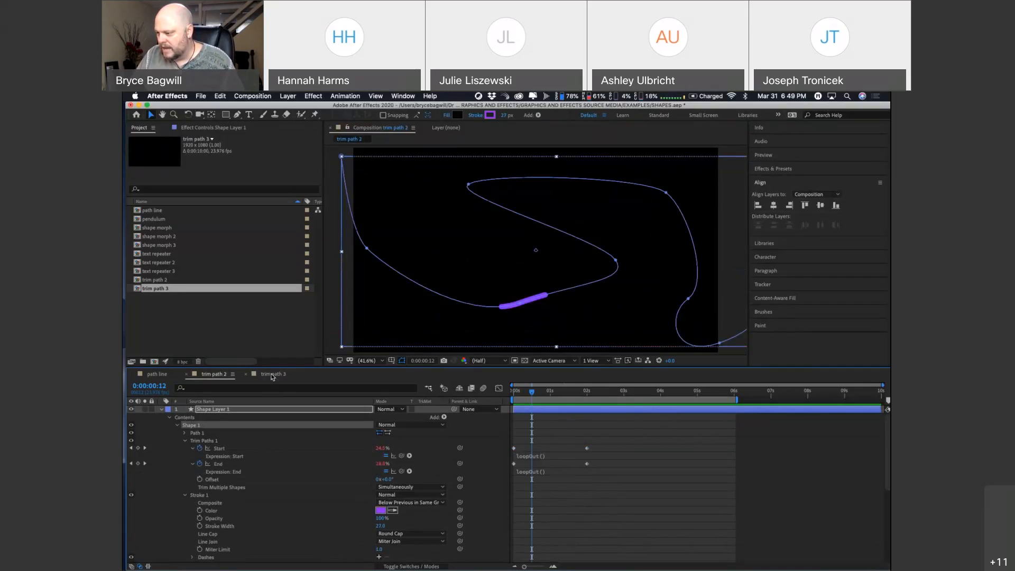
pyautogui.click(271, 375)
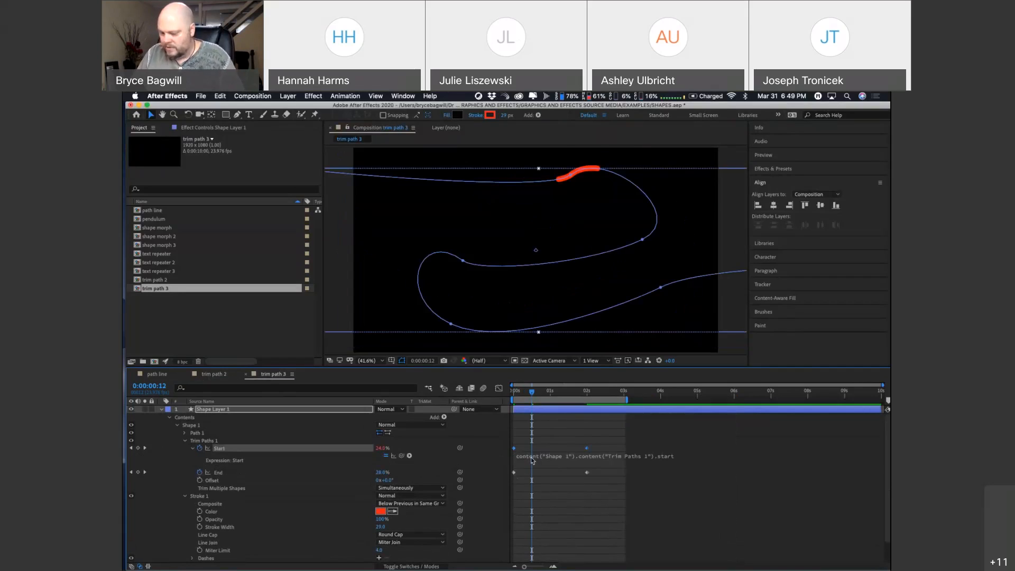
pyautogui.write('loo')
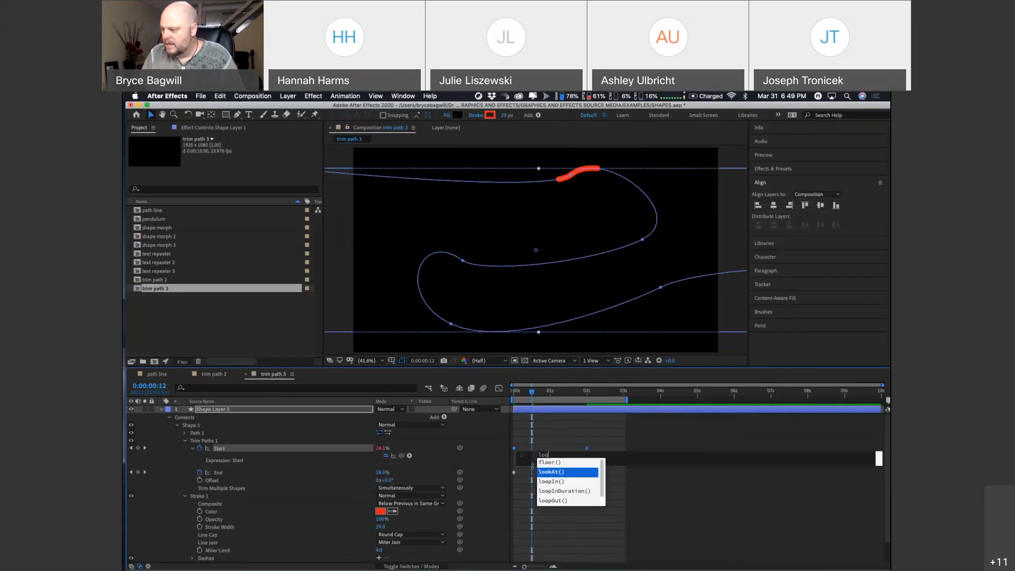
pyautogui.write('pOu')
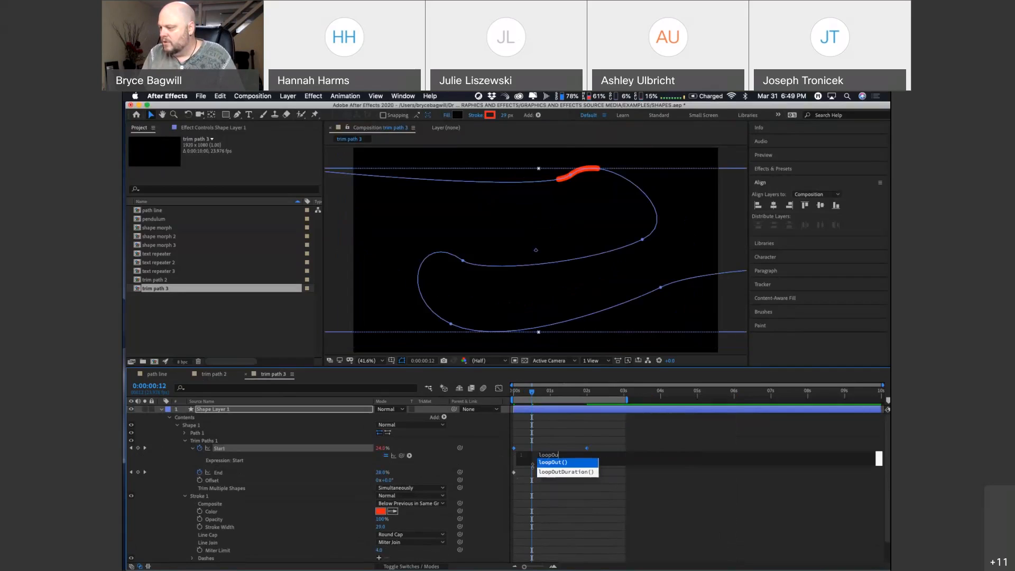
pyautogui.write('t')
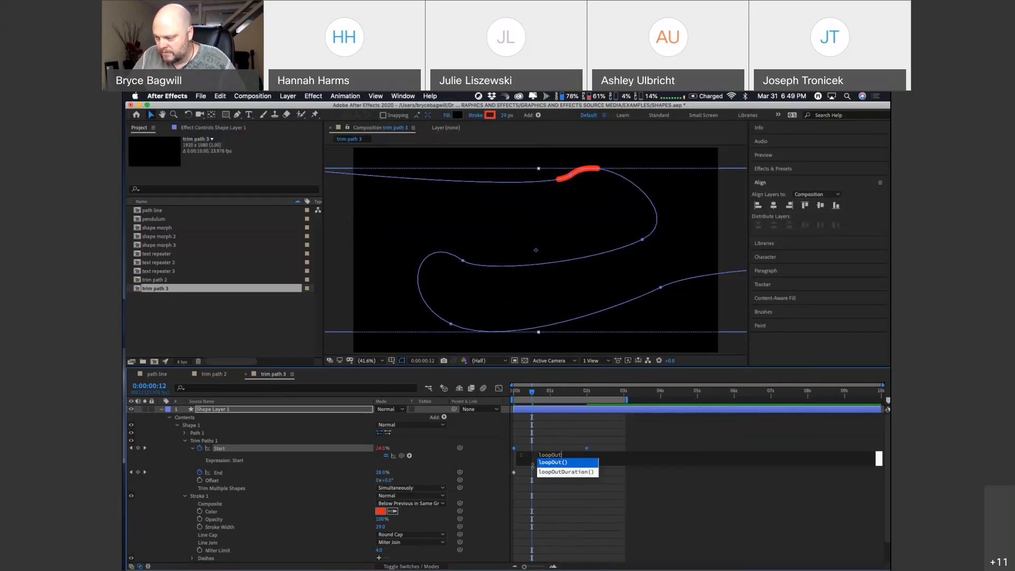
pyautogui.click(563, 462)
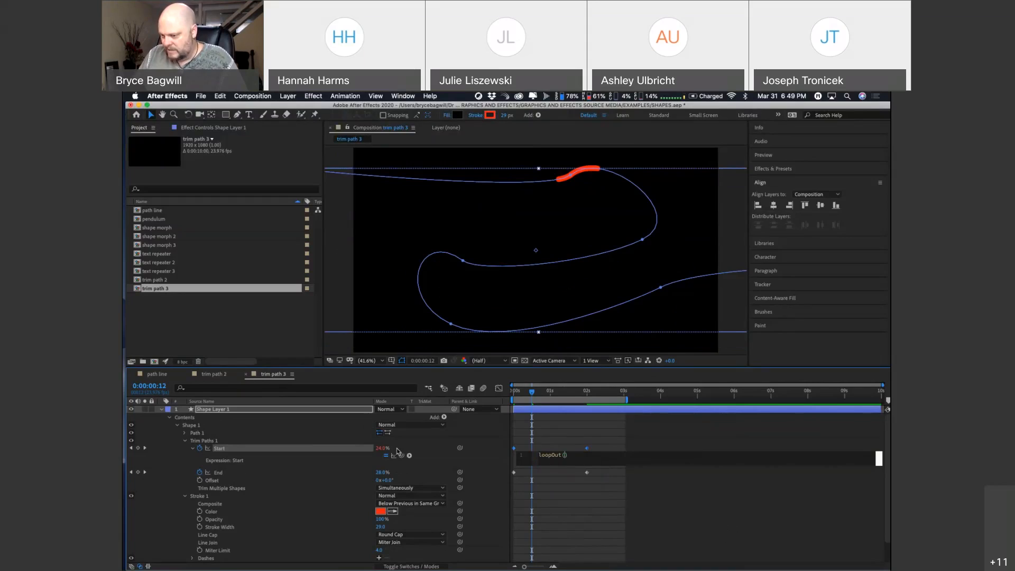
pyautogui.moveTo(535, 394)
pyautogui.mouseDown()
pyautogui.moveTo(614, 403)
pyautogui.moveTo(539, 402)
pyautogui.mouseUp()
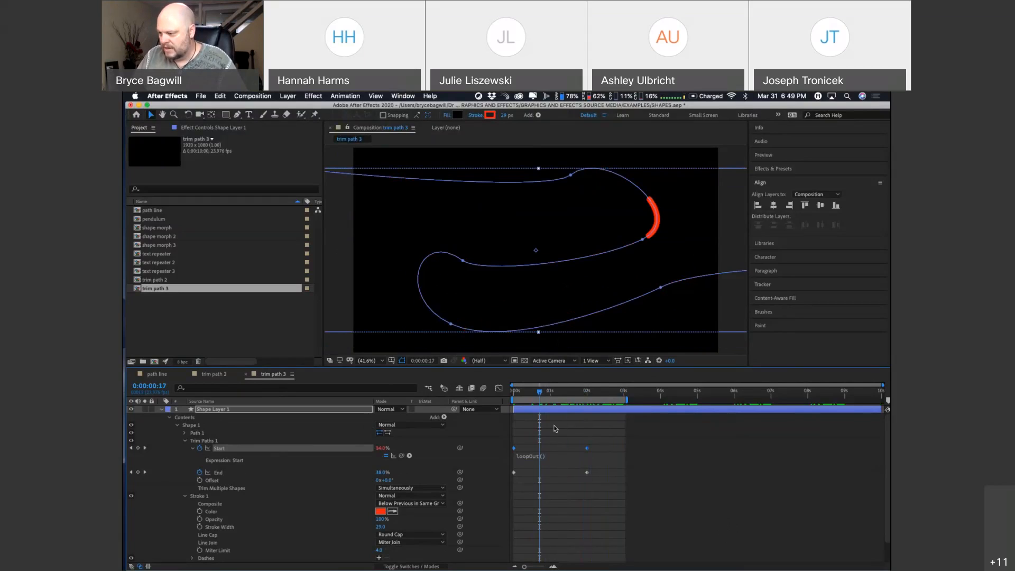
# Step: Add a loopOut() expression to the Trim Paths End property of the red line
pyautogui.click(218, 473)
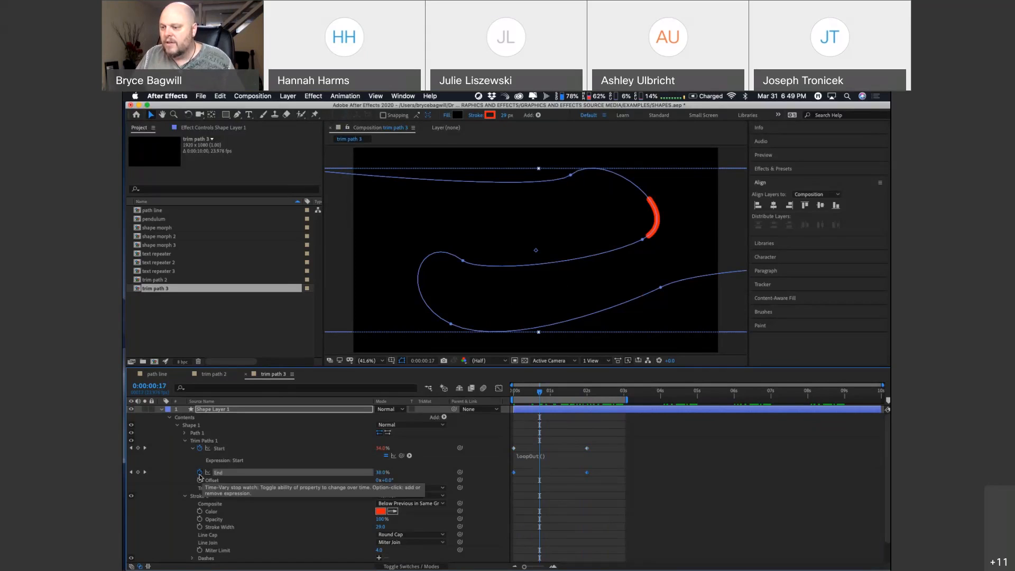
pyautogui.keyDown('alt'); pyautogui.click(200, 471); pyautogui.keyUp('alt')
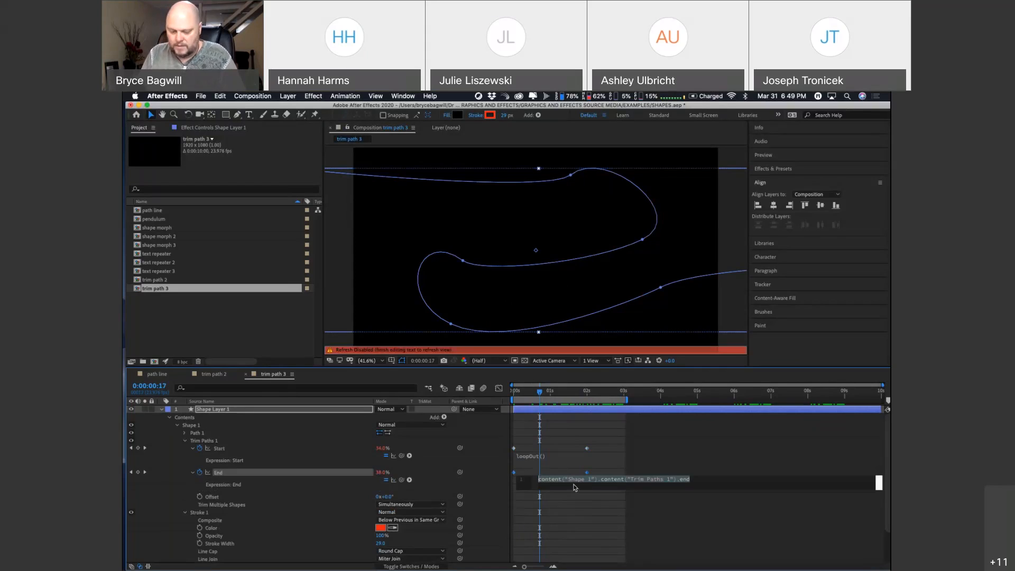
pyautogui.write('loop')
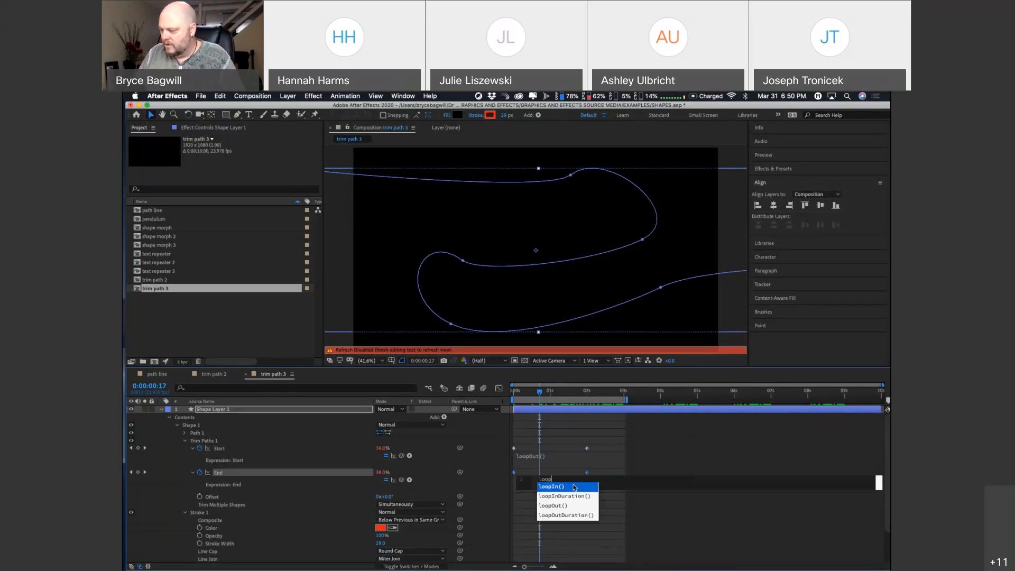
pyautogui.click(559, 509)
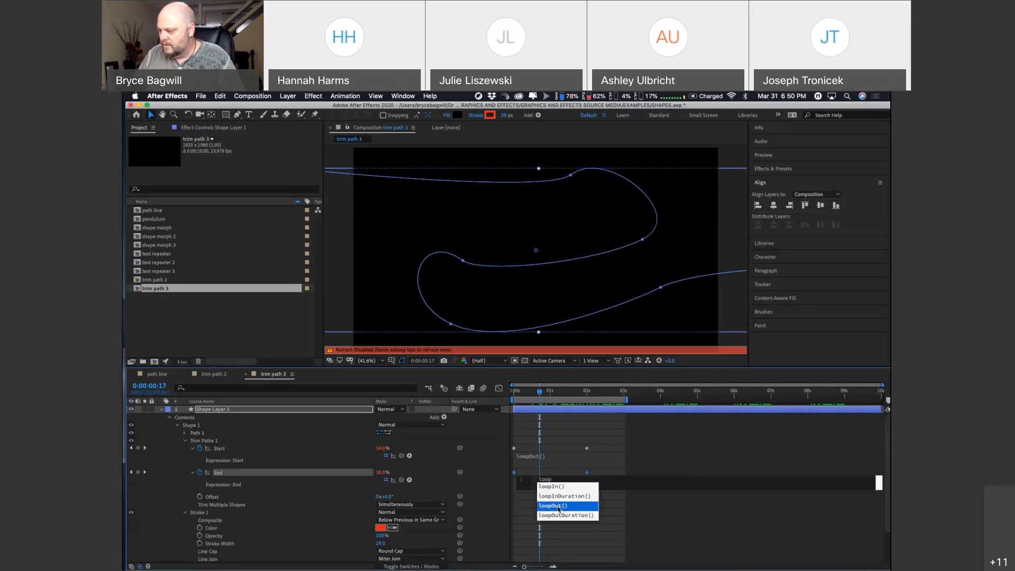
pyautogui.click(558, 506)
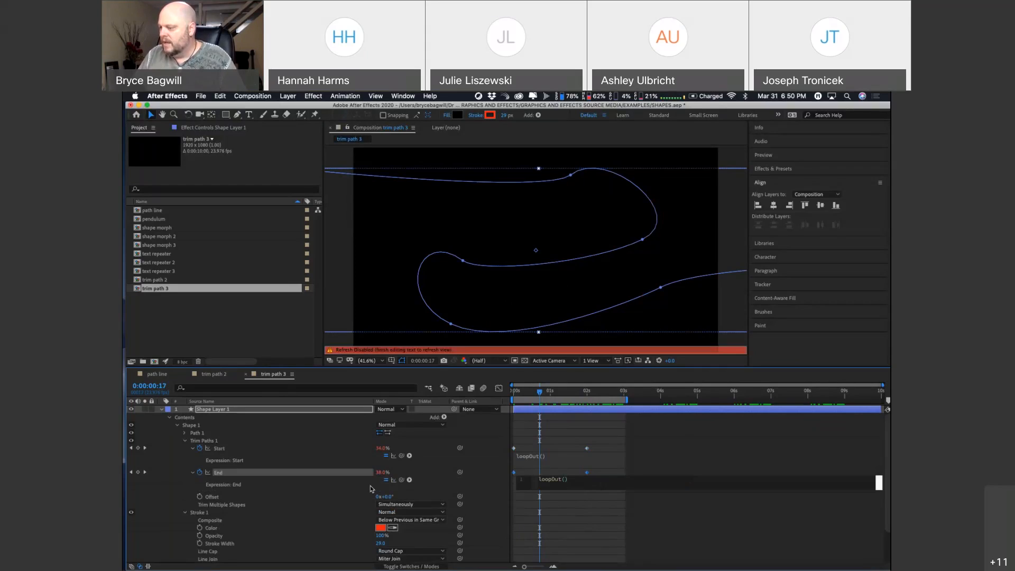
pyautogui.click(586, 449)
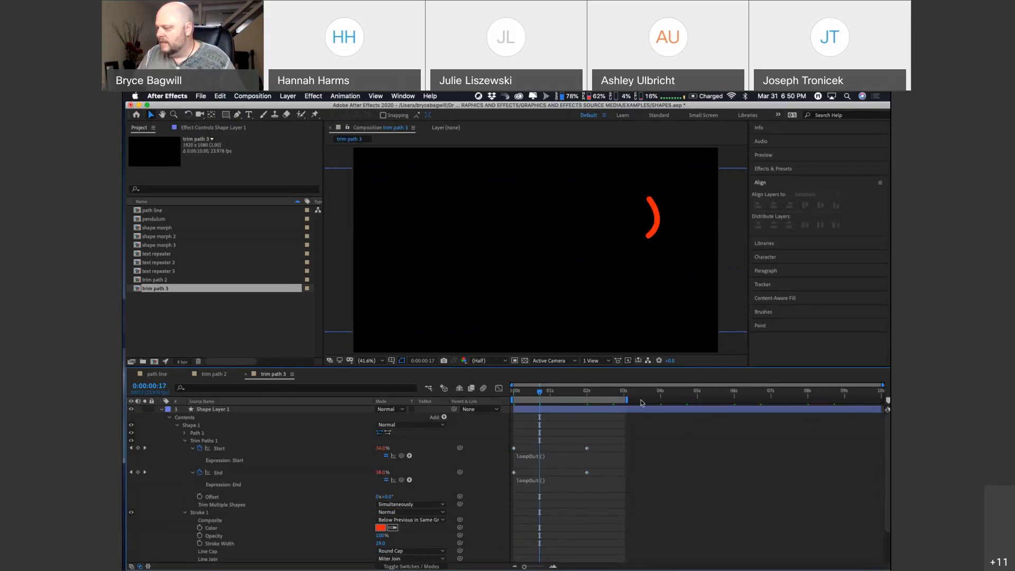
# Step: Extend the end of trim path 3's work area to about 6 seconds and preview the looping red line
pyautogui.moveTo(629, 401); pyautogui.dragTo(737, 409)
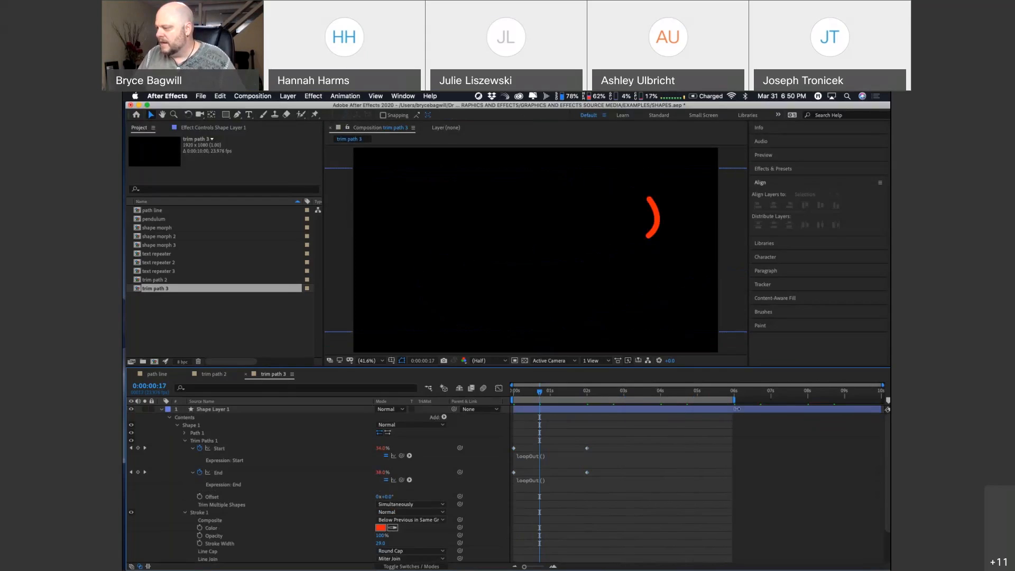
pyautogui.moveTo(539, 392); pyautogui.dragTo(522, 394)
pyautogui.press('space')
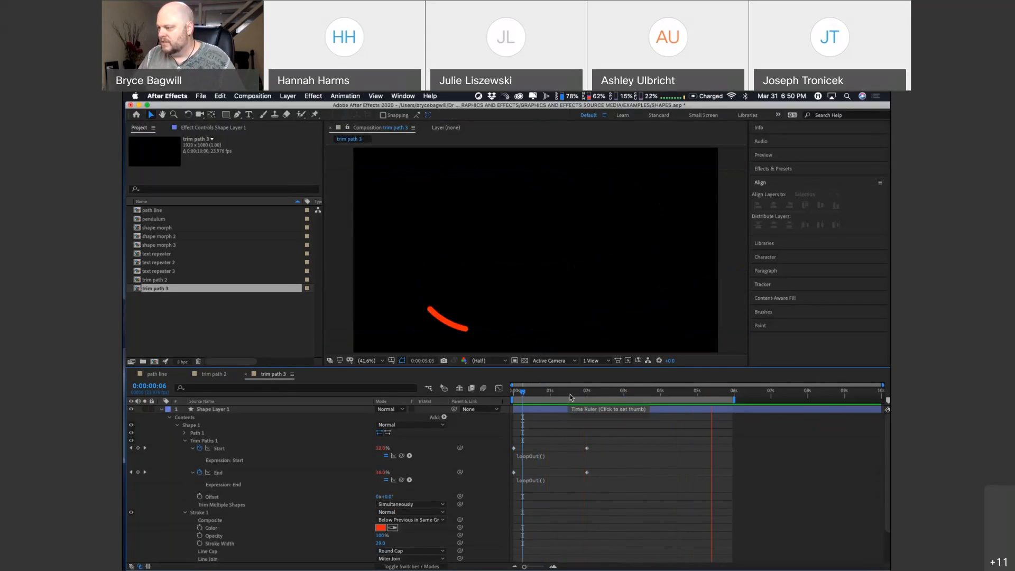
pyautogui.press('Home')
pyautogui.moveTo(627, 397)
pyautogui.mouseDown()
pyautogui.moveTo(731, 398)
pyautogui.moveTo(529, 396)
pyautogui.mouseUp()
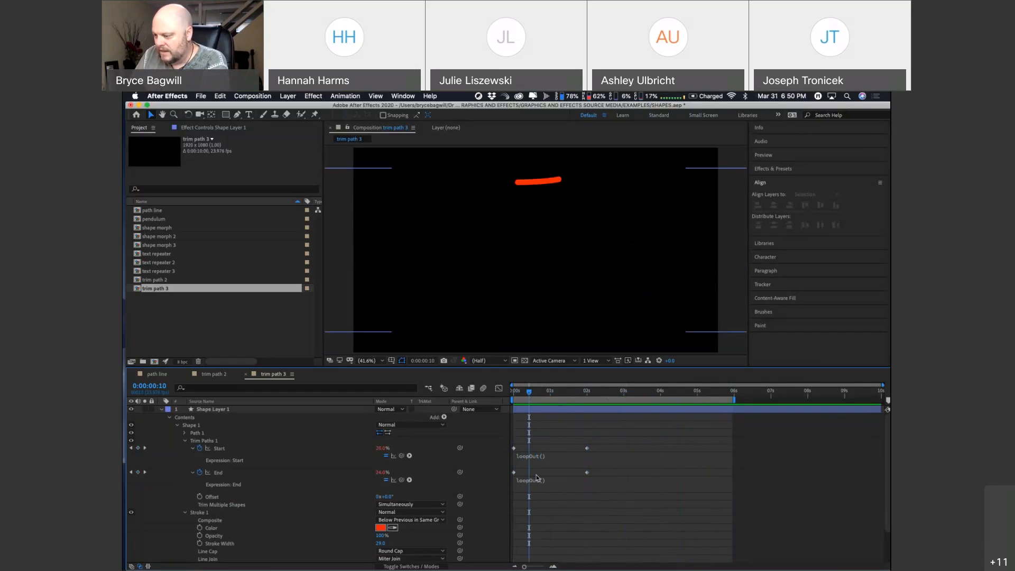
# Step: Collapse Shape Layer 1's property groups and reveal only its keyframed Start and End properties with their expressions expanded
pyautogui.click(193, 449)
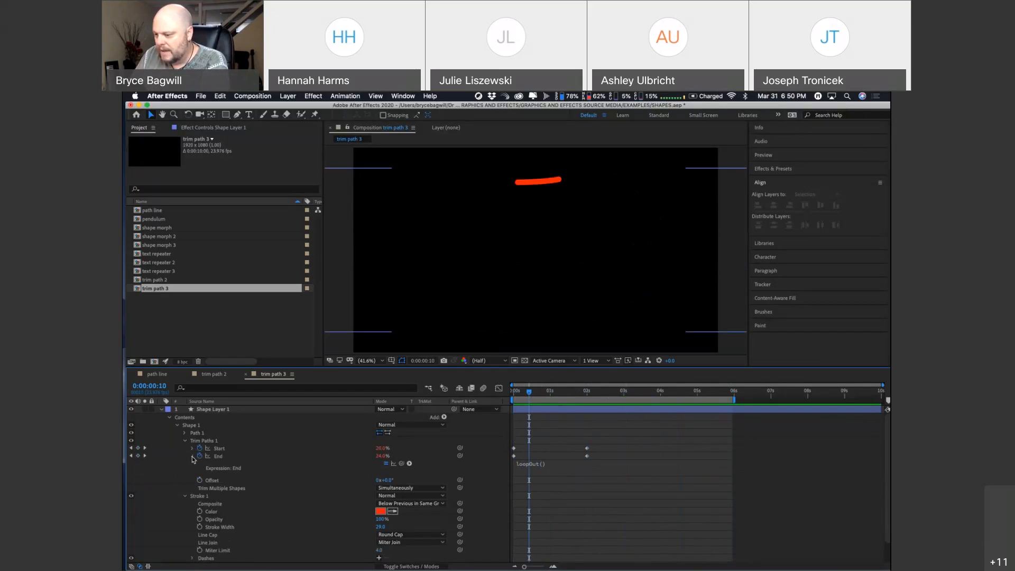
pyautogui.click(192, 456)
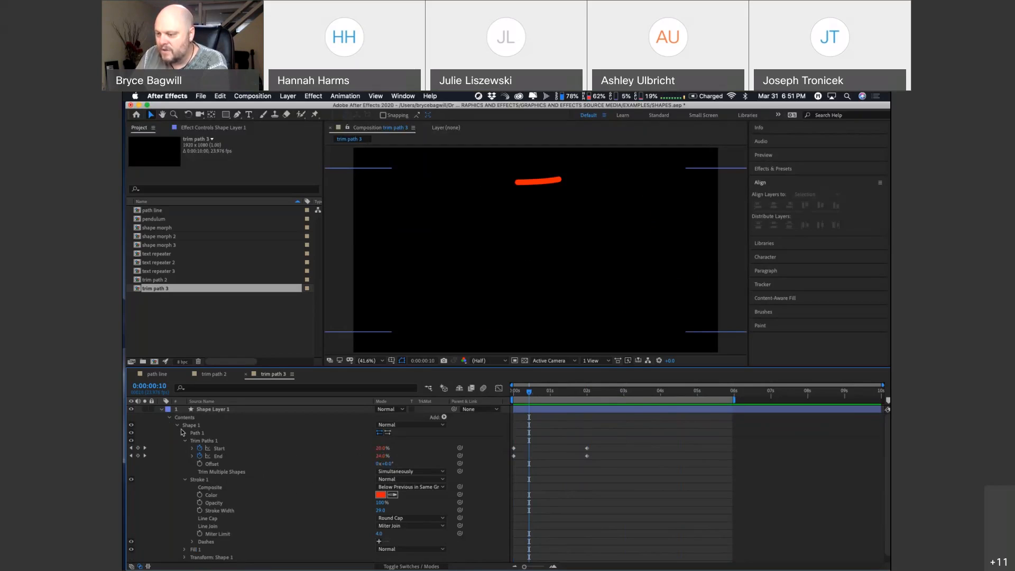
pyautogui.click(169, 418)
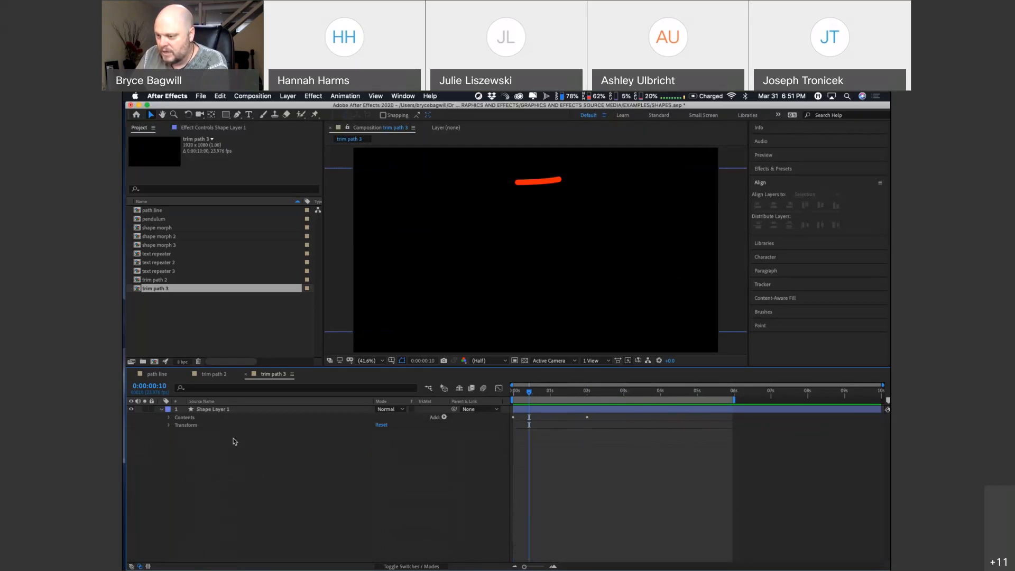
pyautogui.click(160, 409)
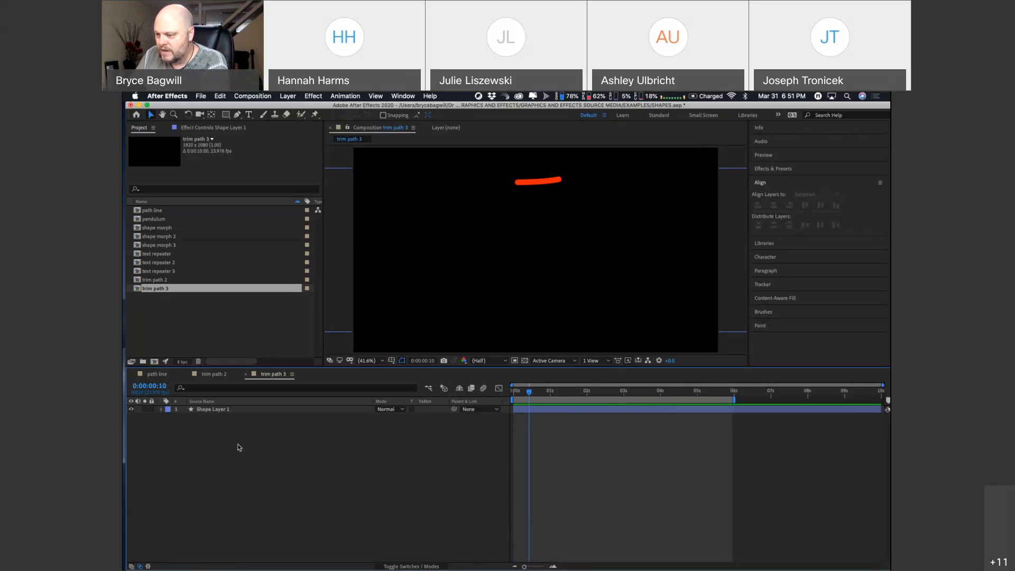
pyautogui.click(278, 410)
pyautogui.press('u')
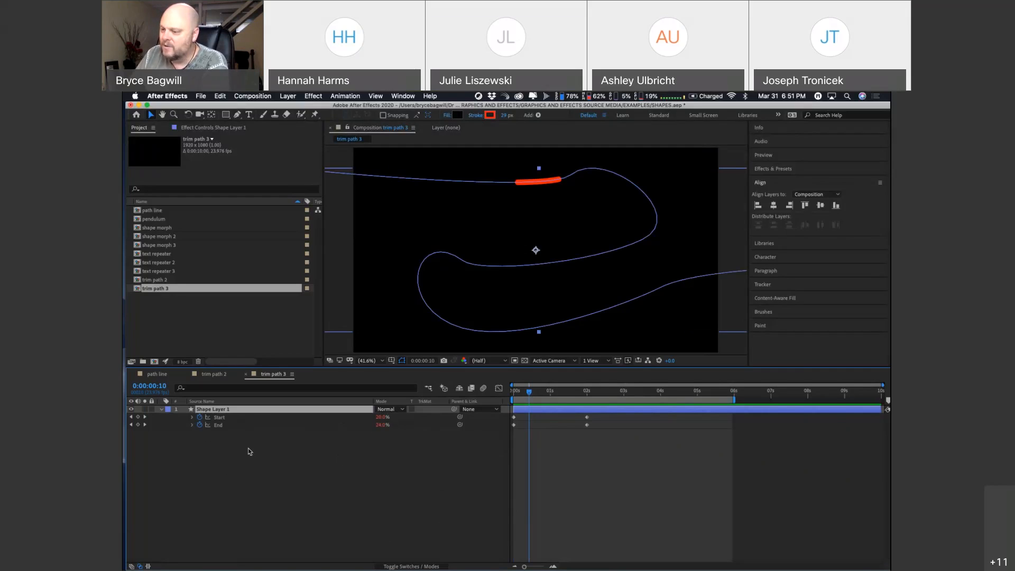
pyautogui.click(193, 424)
pyautogui.click(192, 418)
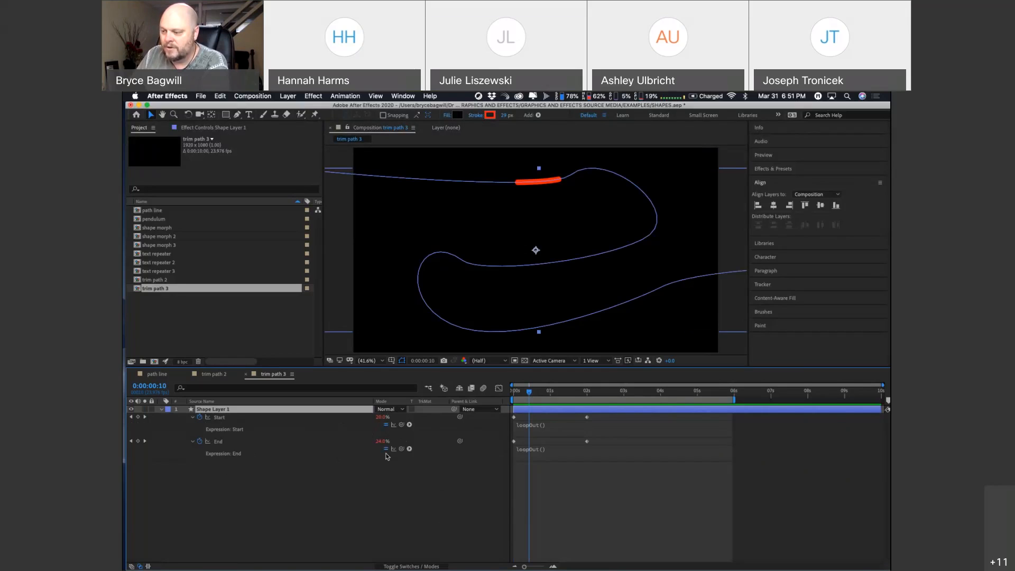